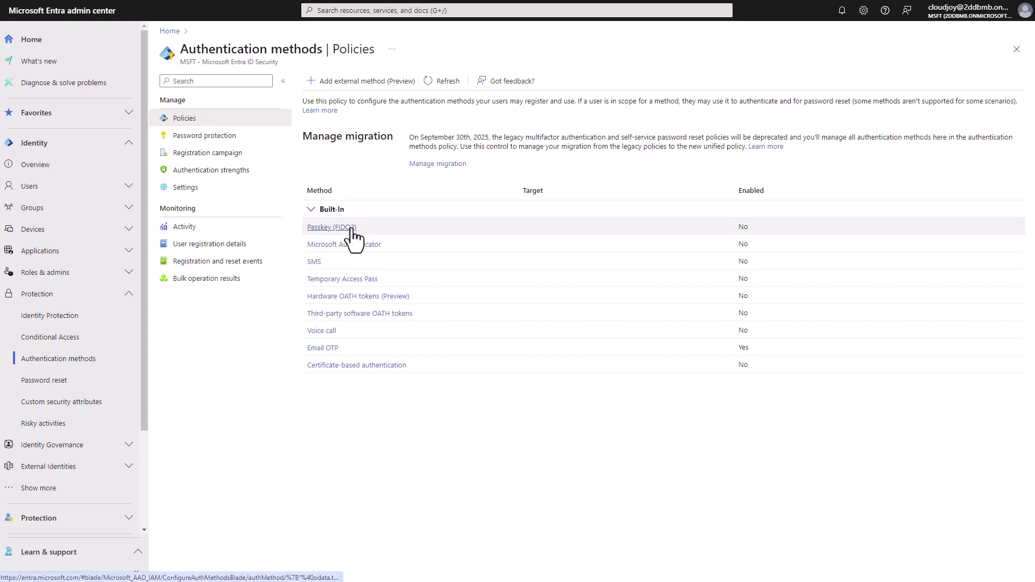
Step: Switch on Passkey (FIDO2), briefly try Select groups, and leave the target at All users
left_click(351, 228)
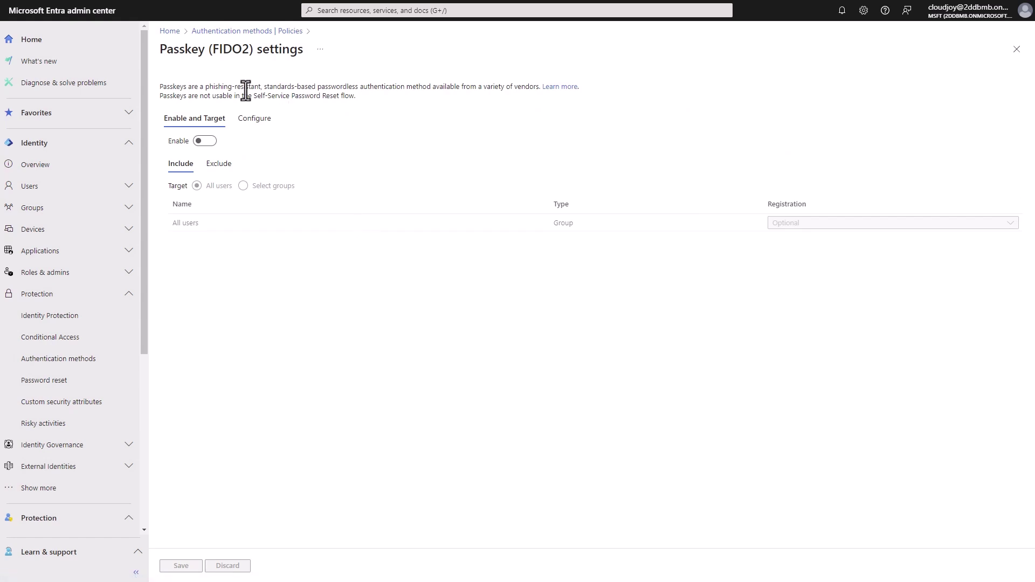
left_click_drag(160, 89, 264, 88)
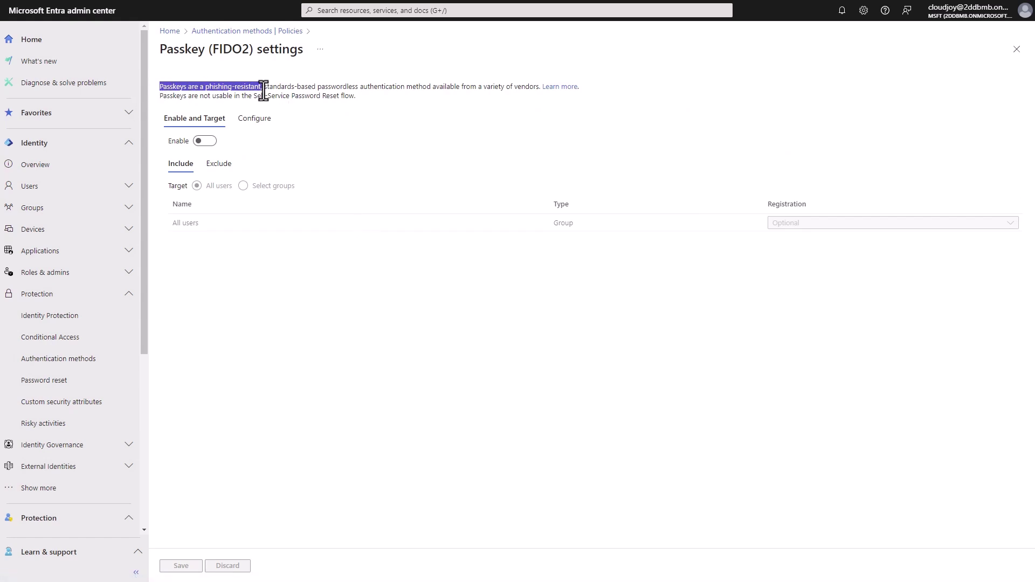
left_click(295, 88)
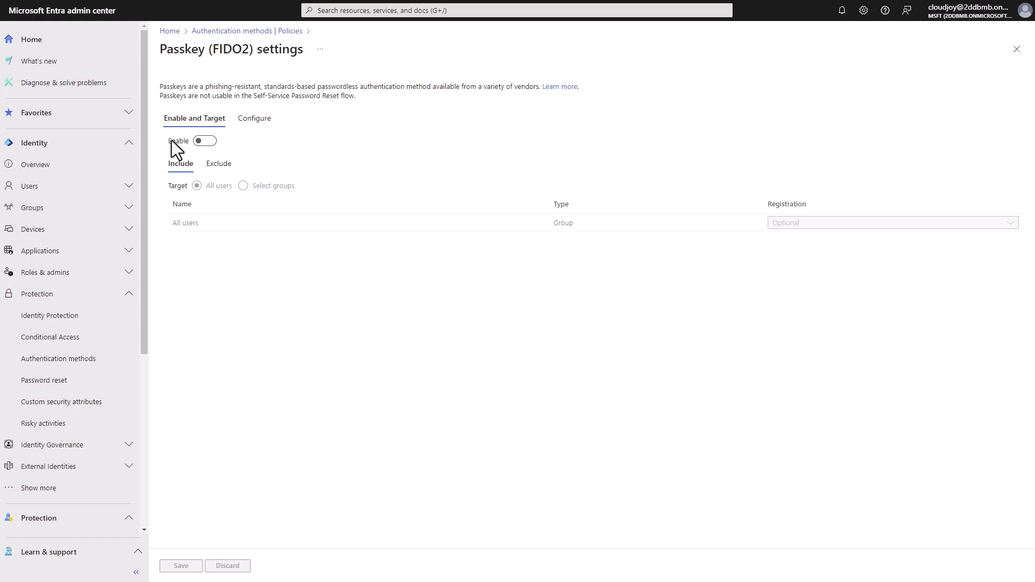
left_click(205, 140)
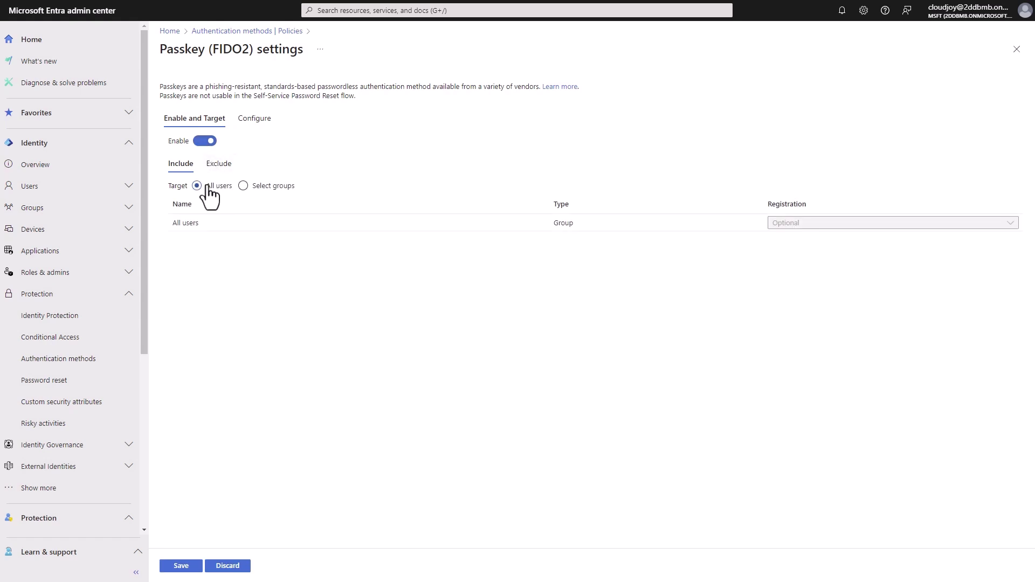
left_click(261, 186)
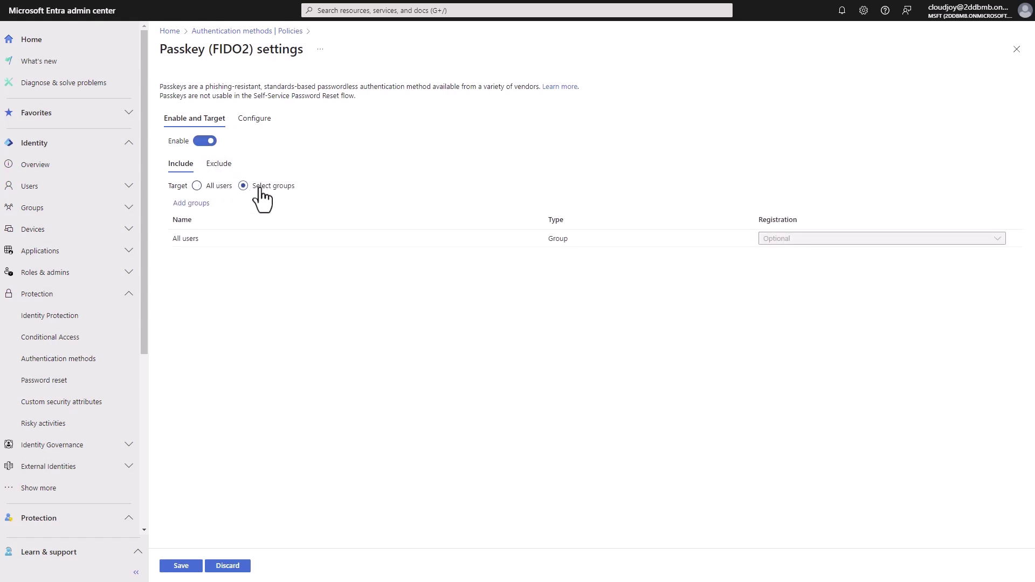
left_click(197, 185)
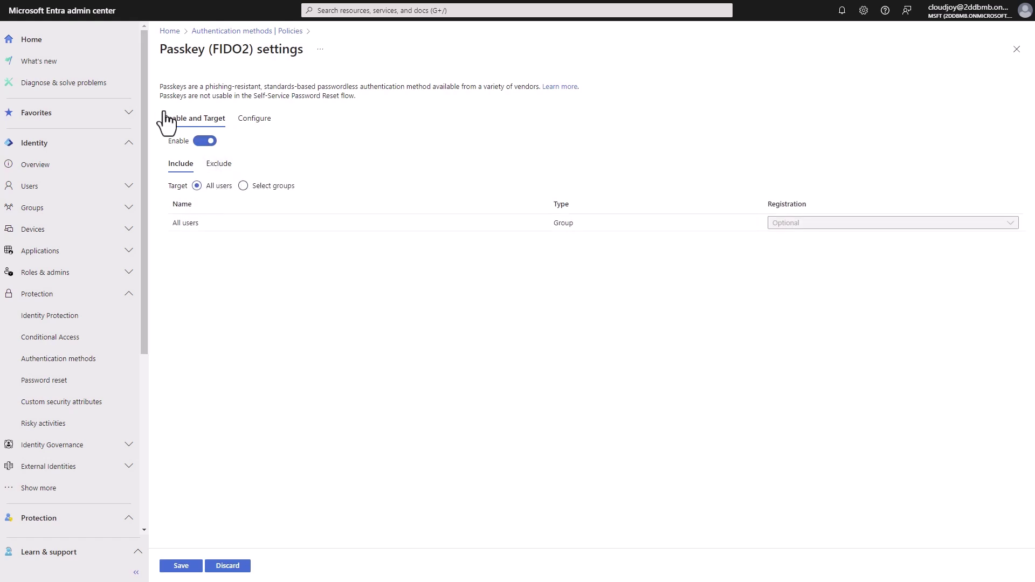
Step: Review the passkey Configure options, including Microsoft Authenticator (Preview), then return to the Policies list unsaved
left_click(252, 126)
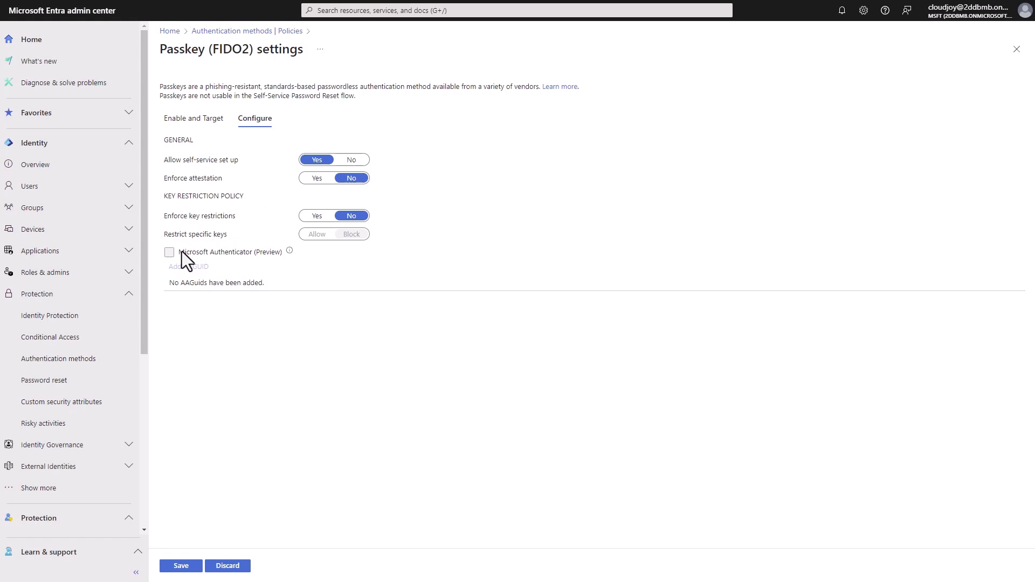
left_click_drag(260, 251, 291, 252)
mouse_move(291, 252)
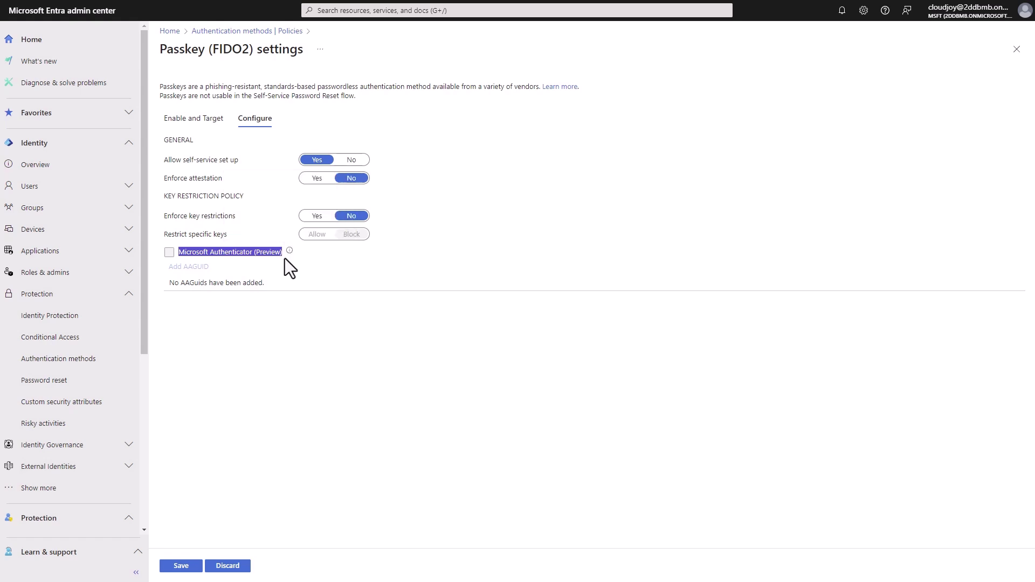
left_click(284, 258)
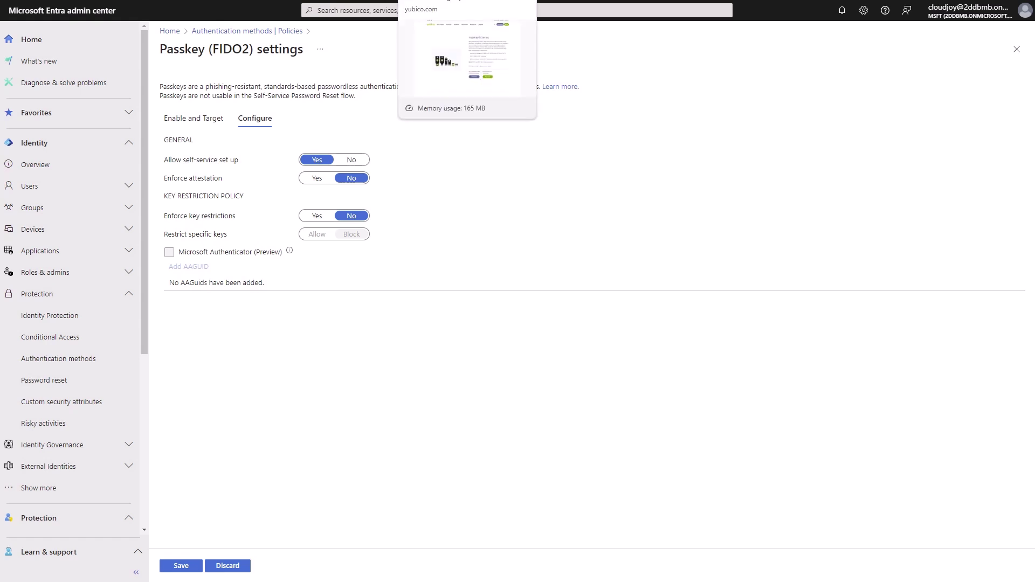
left_click(467, 1)
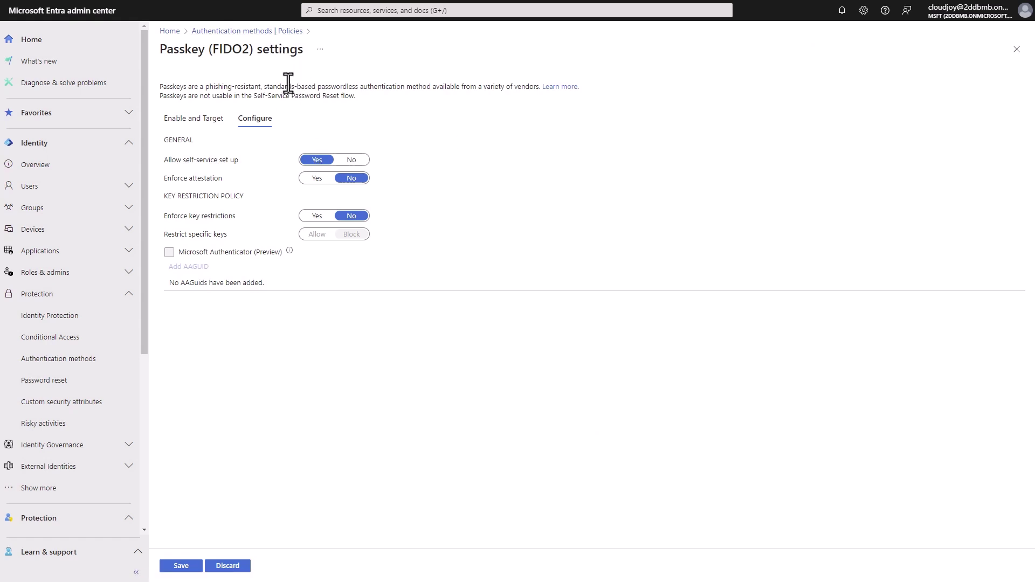
left_click(274, 32)
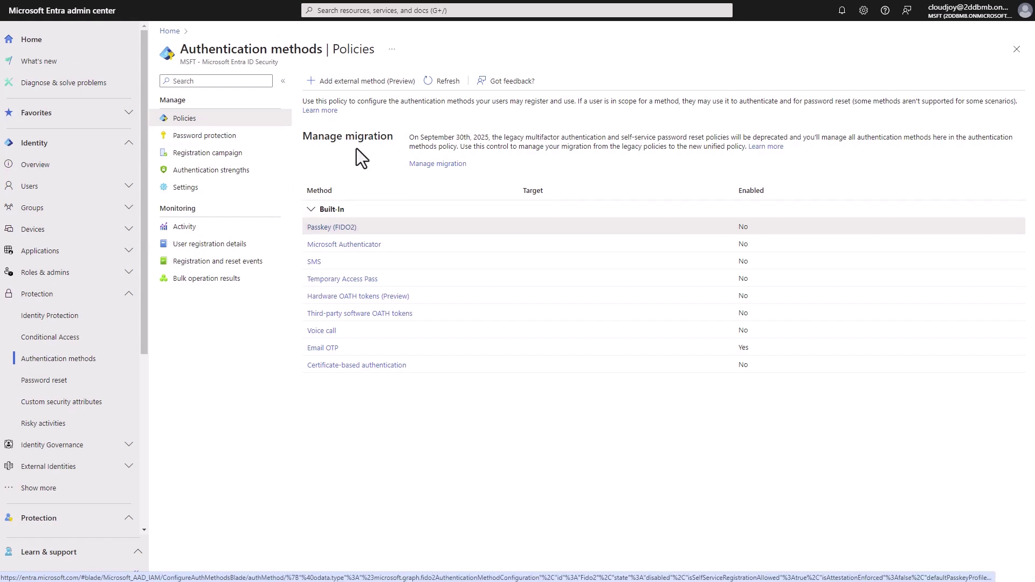
Step: Open Microsoft Authenticator and view its Configure options, where Authenticator OTP shows No
left_click(338, 246)
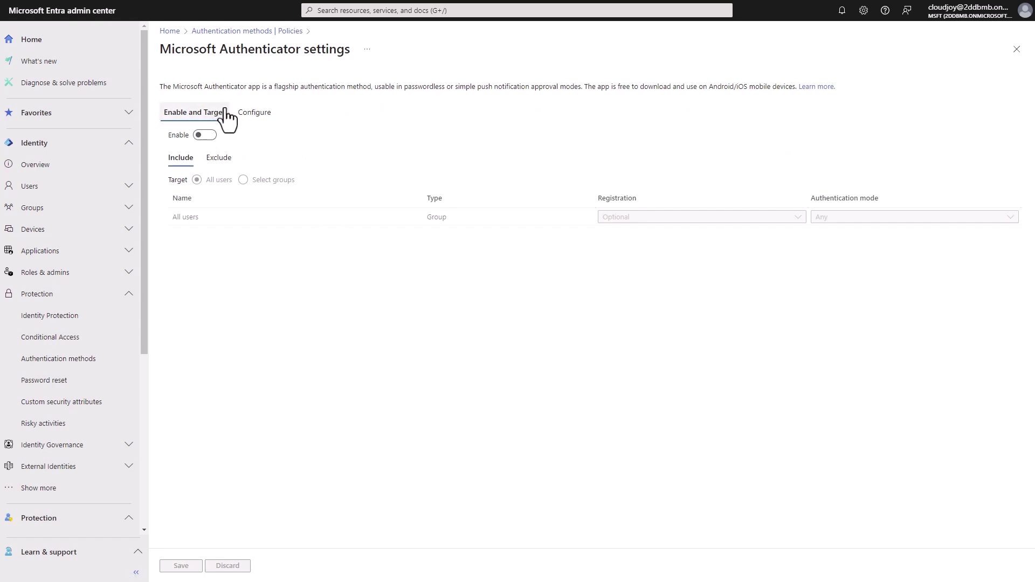
left_click(250, 115)
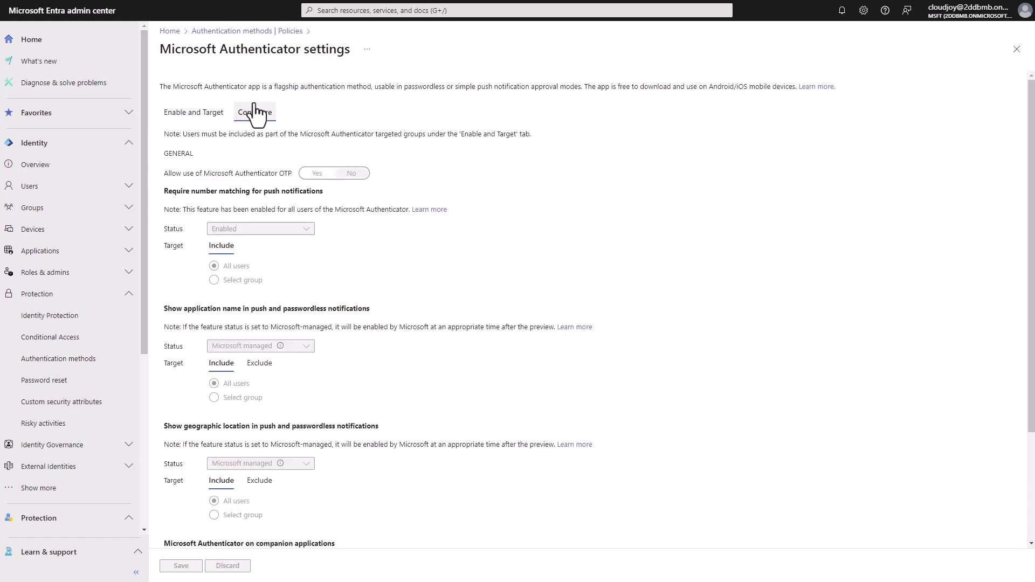
left_click(205, 114)
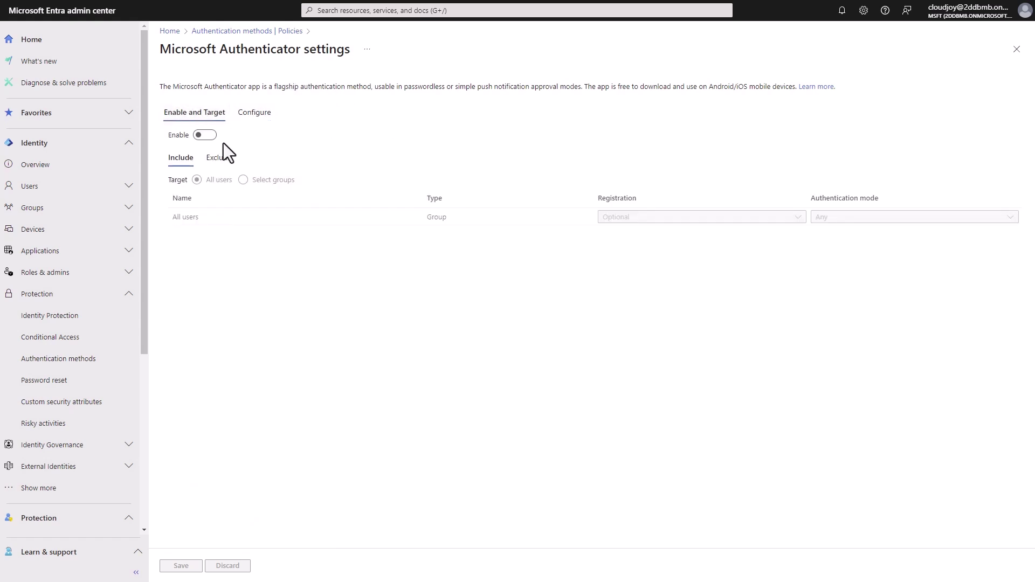
left_click(259, 114)
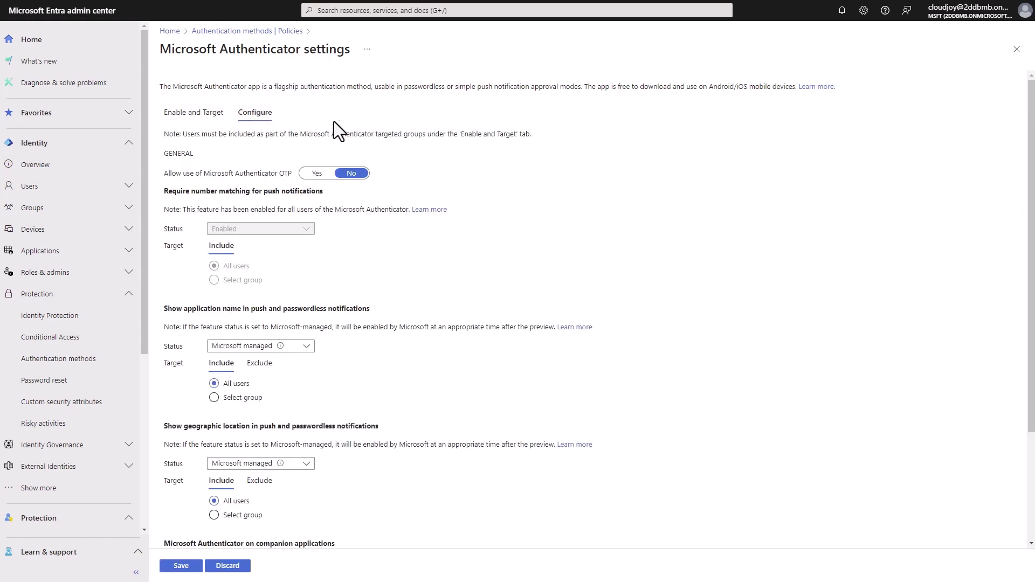
Step: Set Allow use of Microsoft Authenticator OTP to Yes for the Authenticator method
left_click(195, 115)
left_click(305, 175)
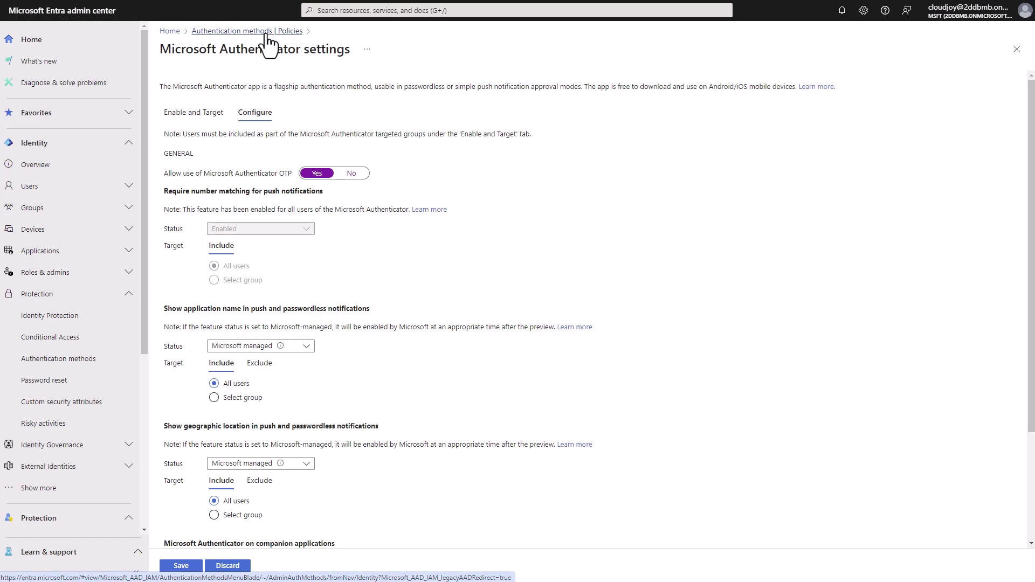
left_click(200, 112)
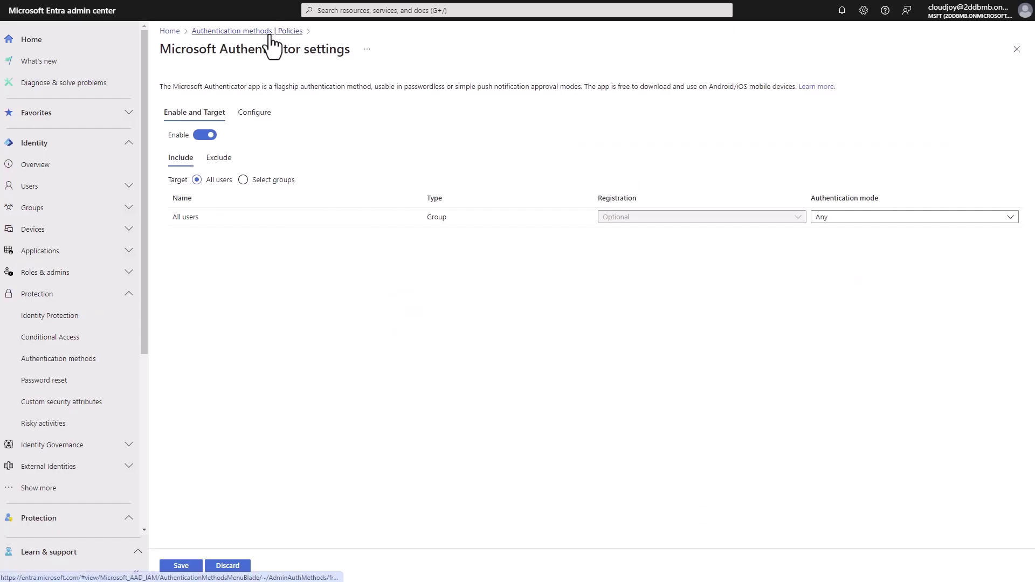
Step: Discard the unsaved Authenticator edits and open the SMS method
left_click(270, 36)
left_click(551, 57)
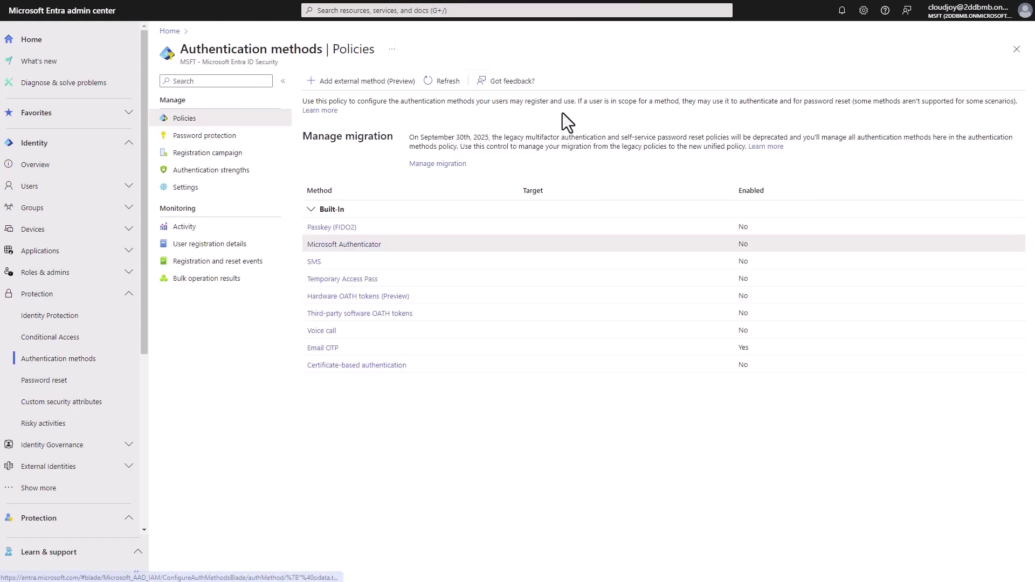
left_click(315, 263)
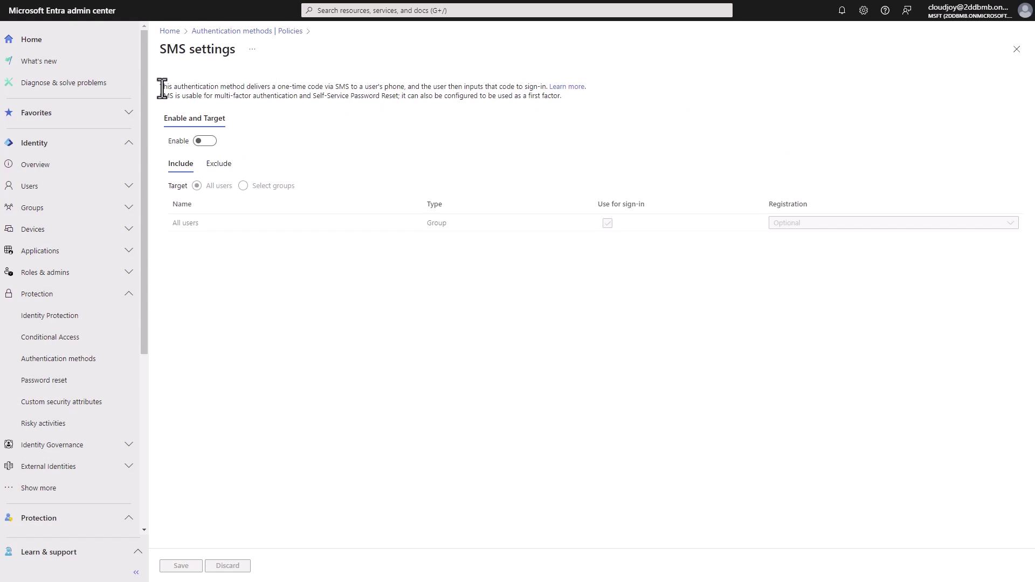
Step: Read the SMS description on Self-Service Password Reset and multi-factor authentication, then return to Policies
left_click_drag(160, 87, 400, 86)
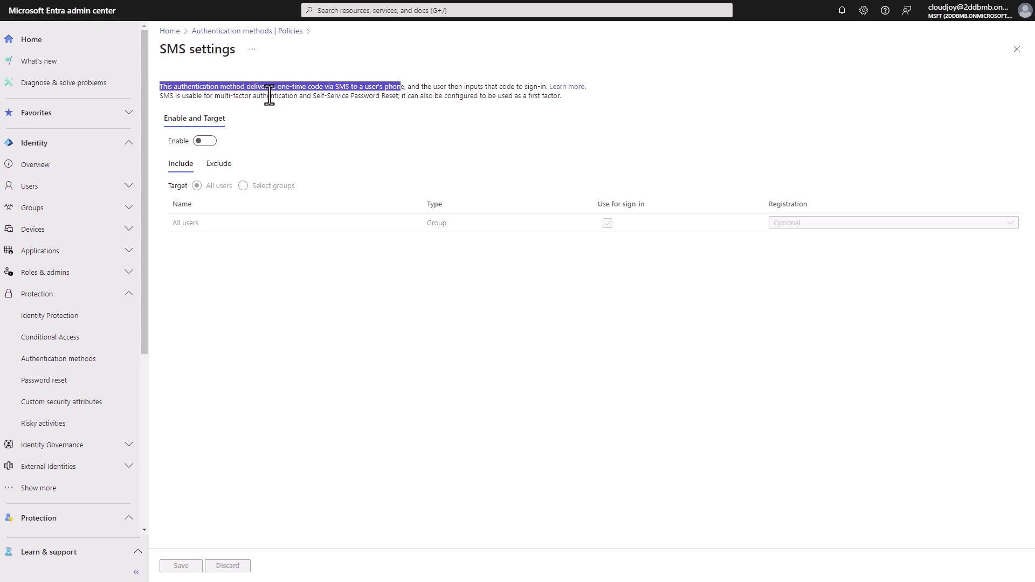
left_click_drag(268, 88, 432, 89)
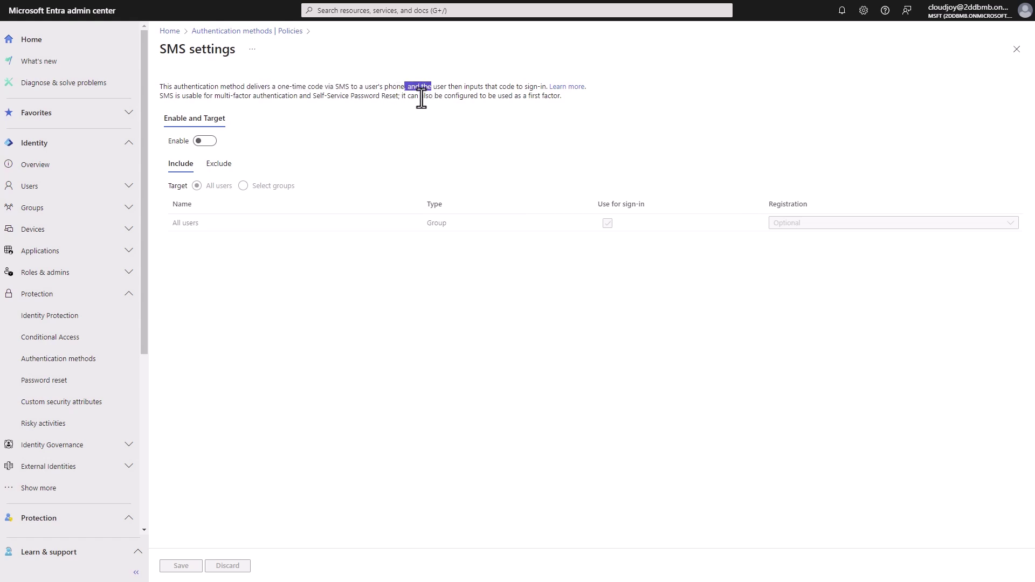
left_click(421, 103)
left_click_drag(160, 95, 470, 97)
left_click_drag(313, 97, 399, 97)
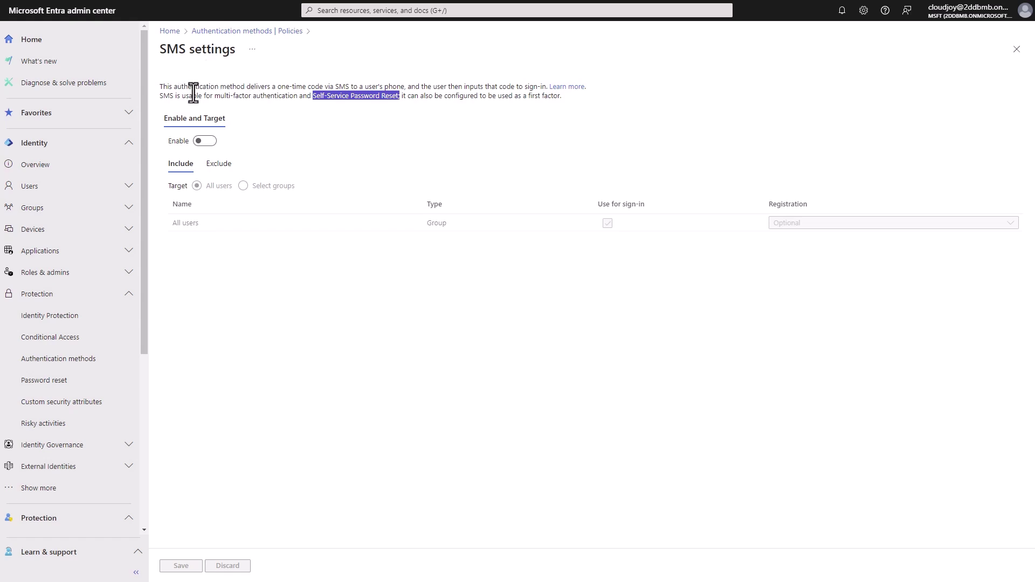
left_click_drag(221, 96, 402, 98)
left_click(409, 105)
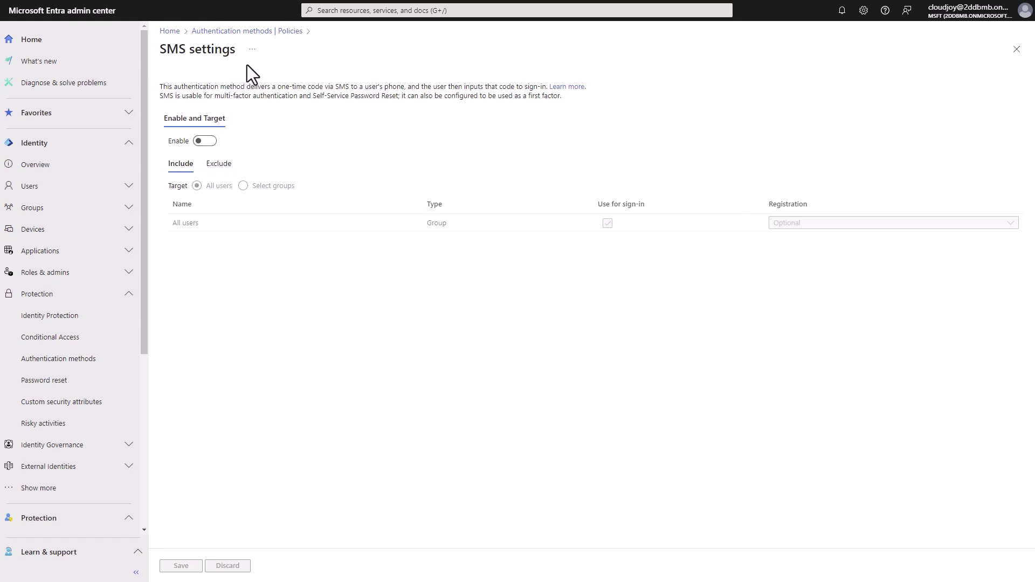
left_click(256, 33)
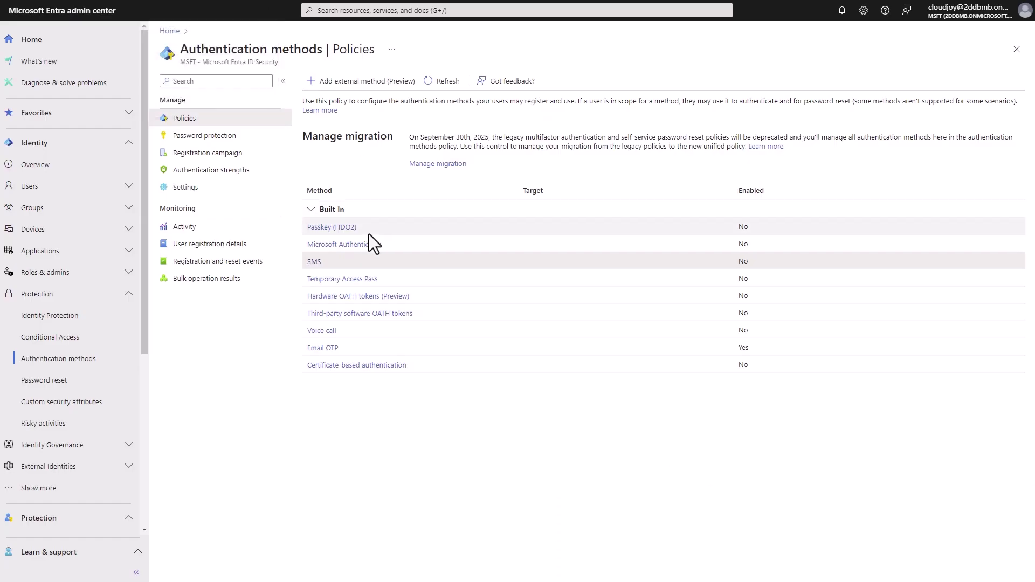
Step: Open Temporary Access Pass and review its 1-hour minimum and 8-hour maximum lifetimes
left_click(348, 279)
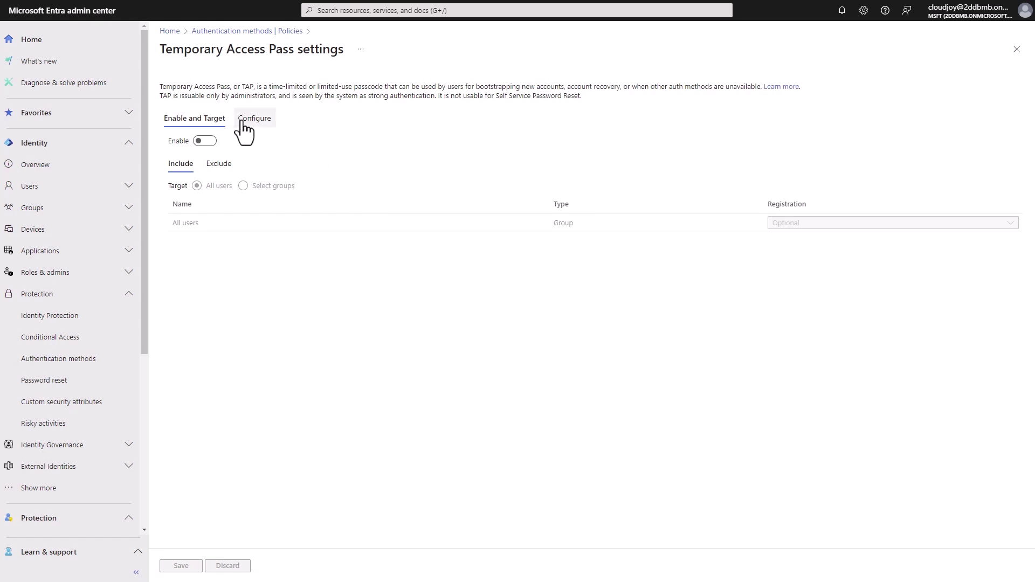
left_click(205, 140)
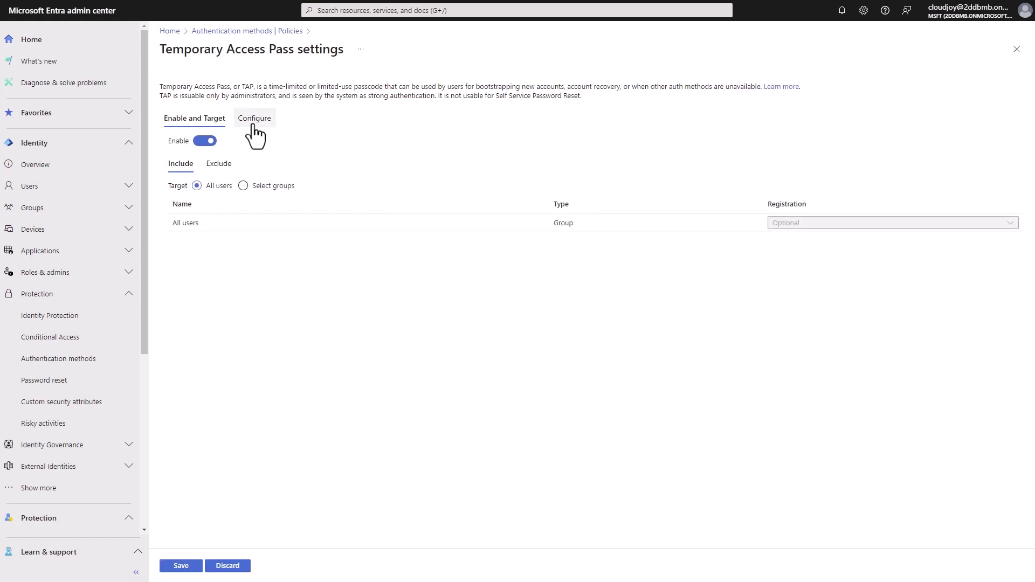
left_click(254, 119)
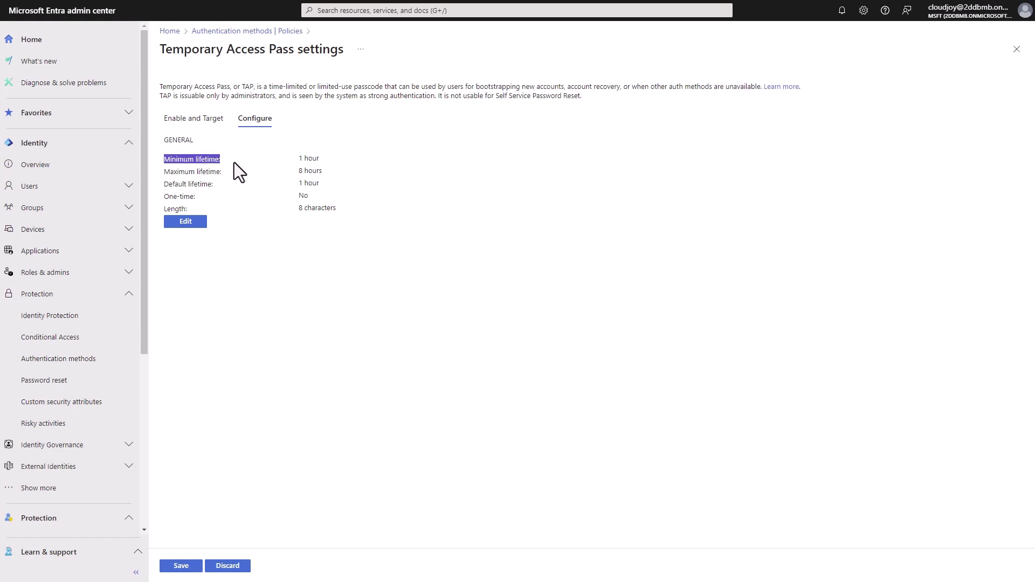
left_click_drag(298, 159, 321, 158)
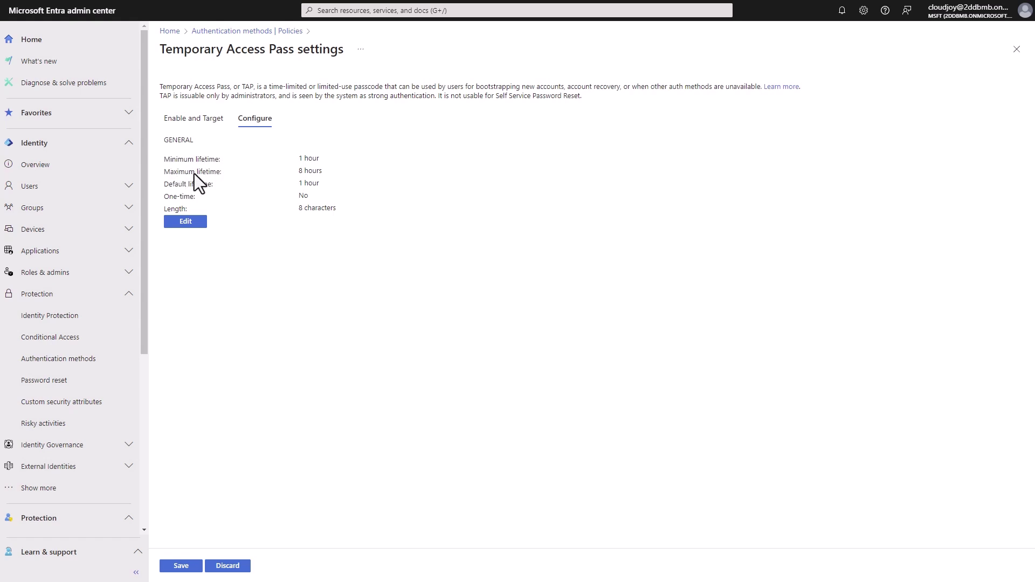
left_click(167, 185)
Step: Edit Temporary Access Pass to require one-time use, then close the panel and discard the change
left_click(189, 223)
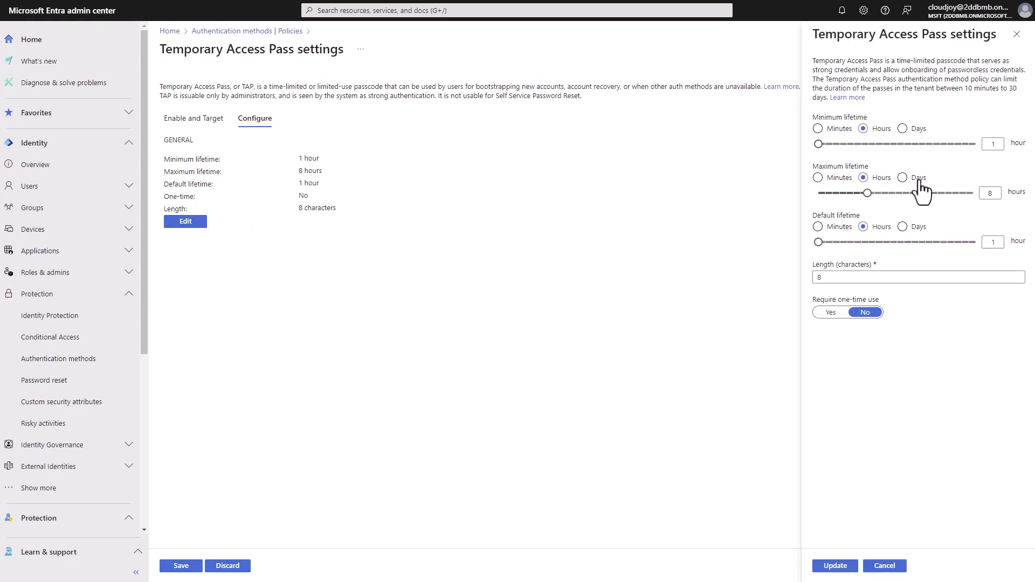
left_click(834, 313)
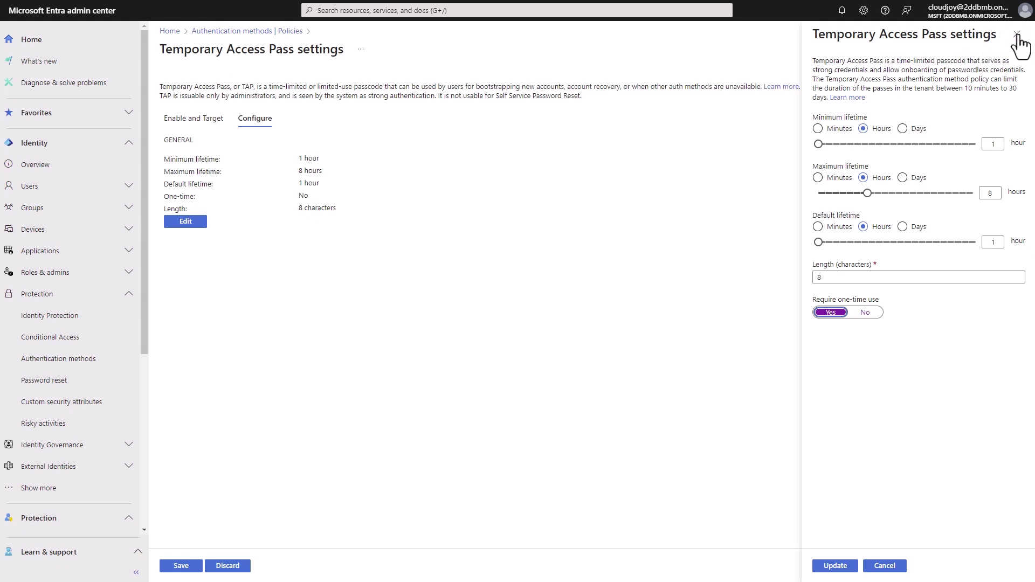
left_click_drag(956, 39, 970, 39)
left_click(1017, 35)
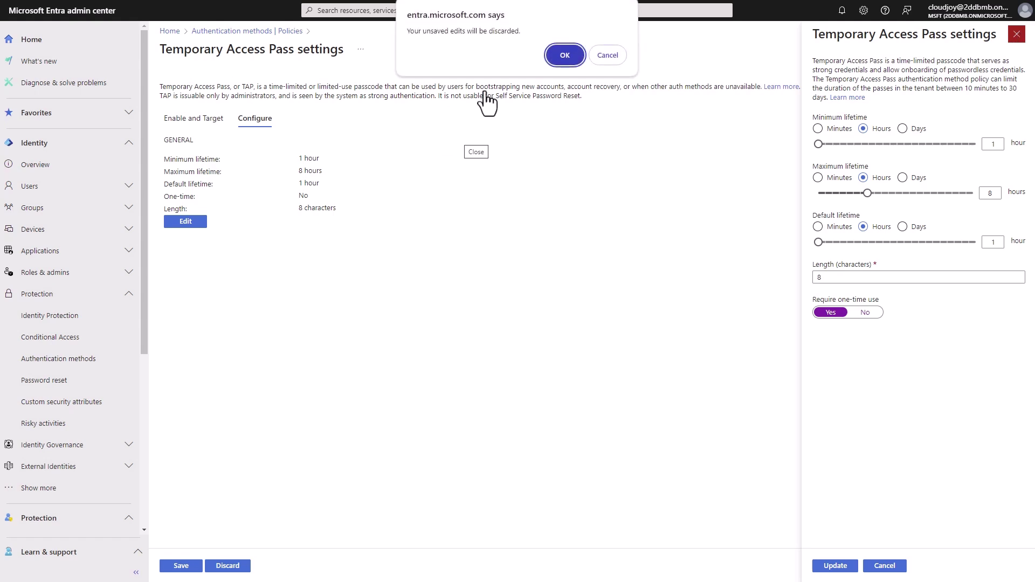
left_click(561, 59)
Step: Open Hardware OATH tokens (Preview), read its secret key description, and return to the Policies list
left_click(260, 32)
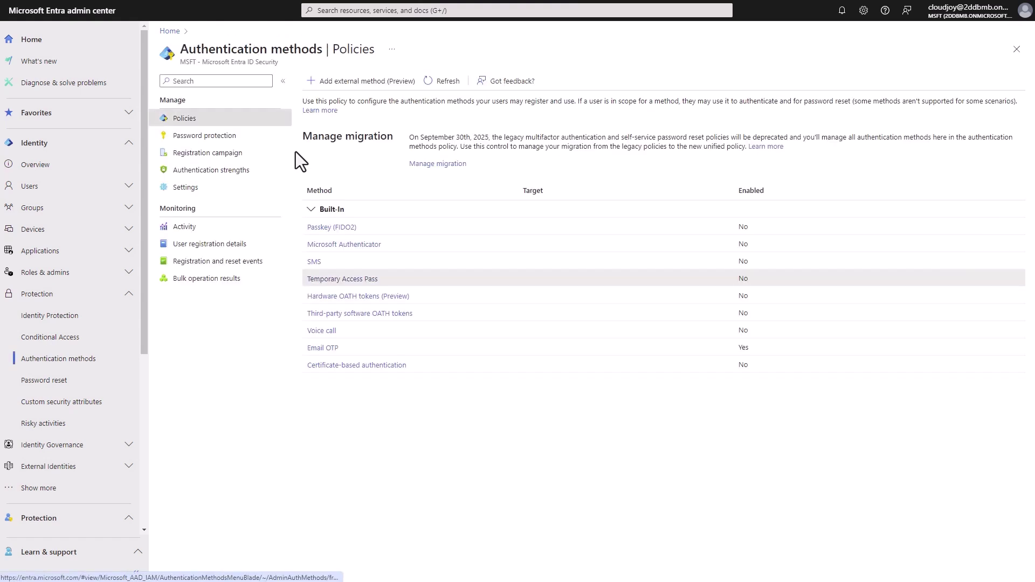
left_click(349, 296)
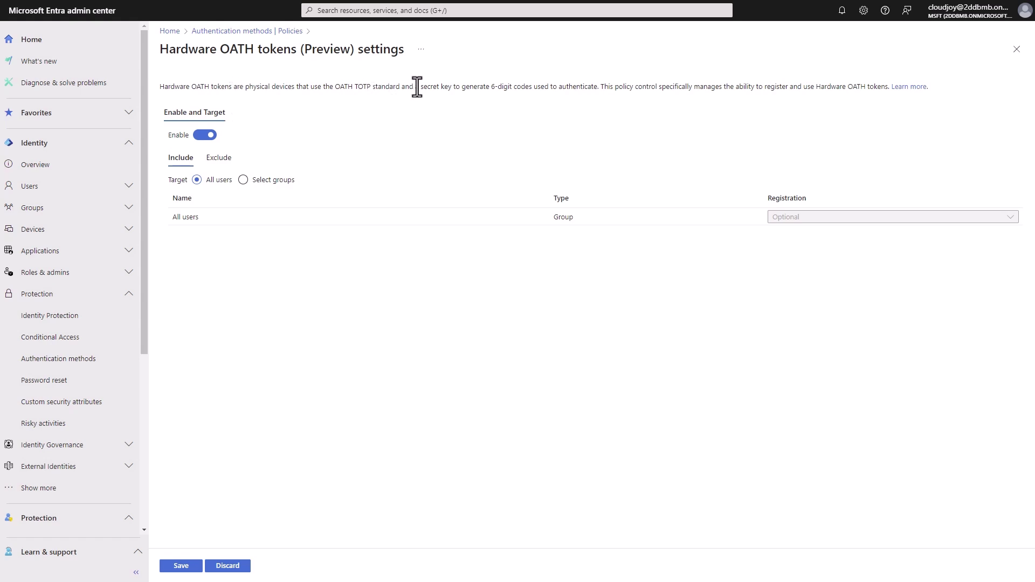
left_click_drag(418, 86, 596, 86)
left_click(597, 87)
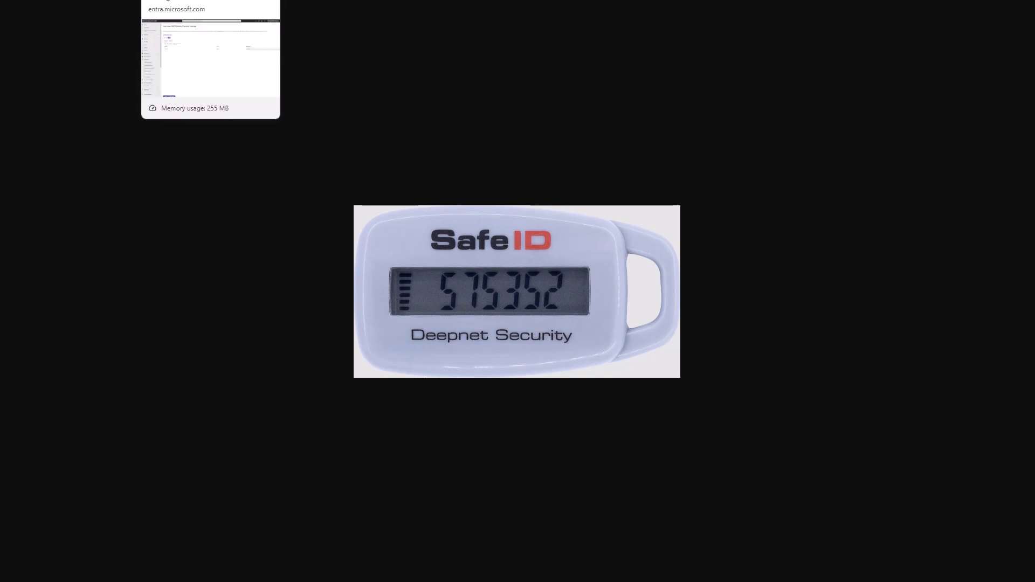
left_click(210, 0)
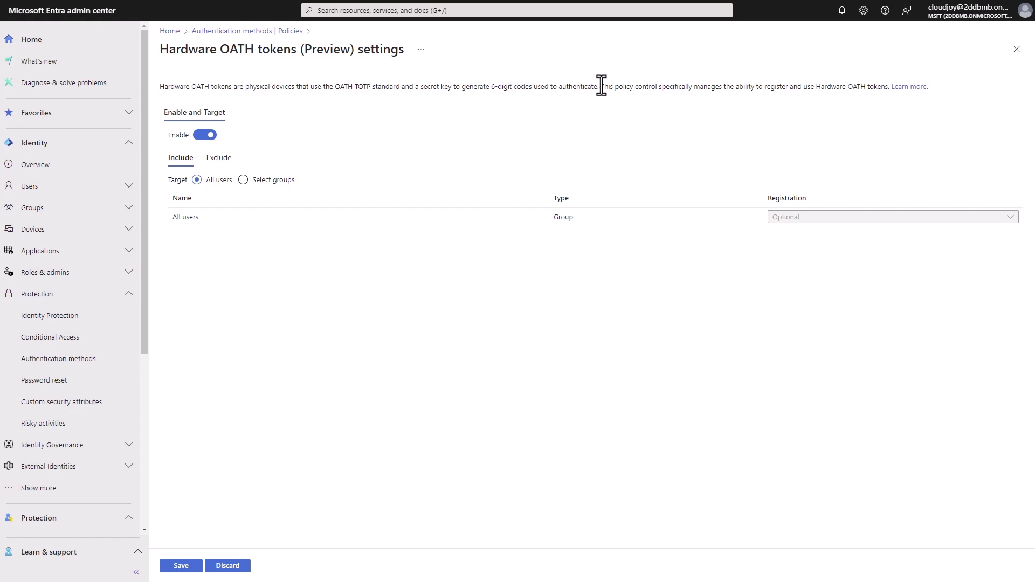
left_click(247, 31)
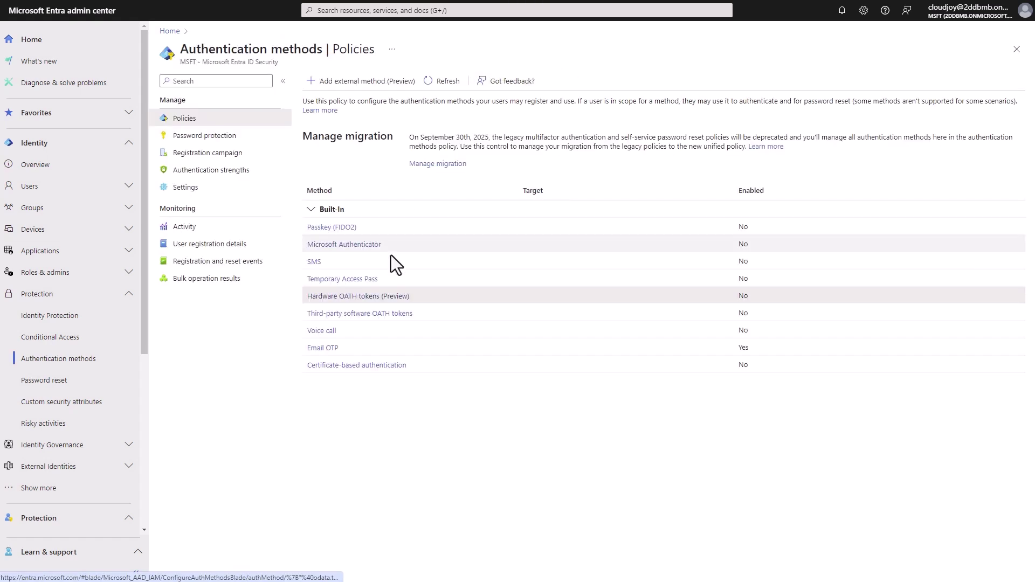
left_click(363, 313)
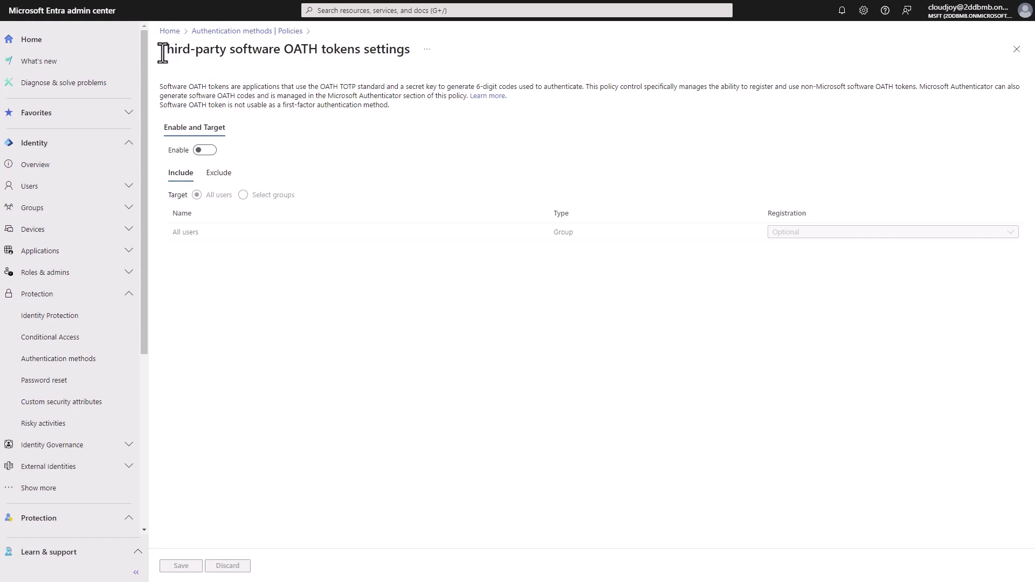
left_click_drag(162, 53, 415, 54)
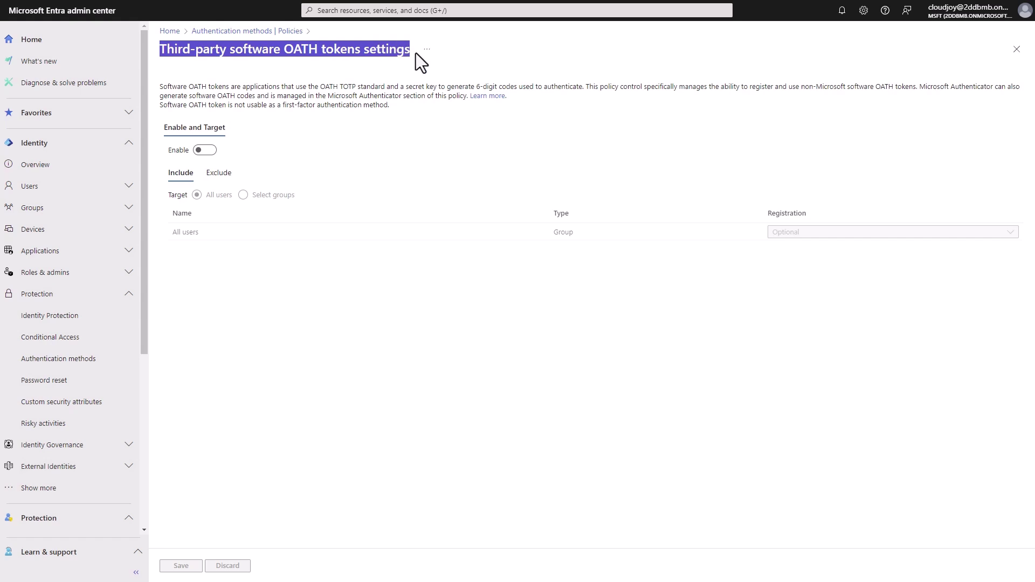
left_click(430, 90)
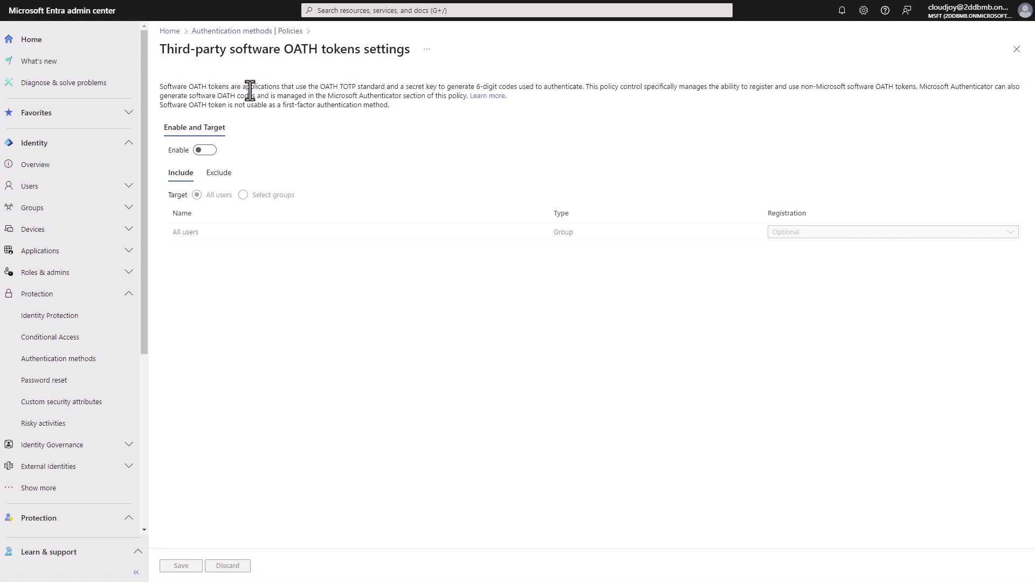
Step: Open Voice call, read its first-factor limitation note, and return to the Policies list
left_click(291, 33)
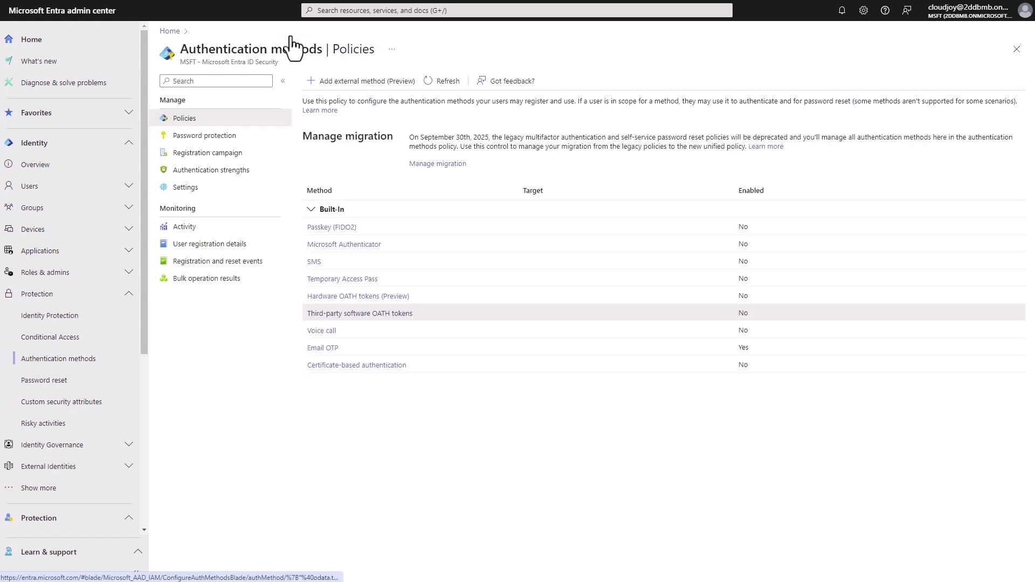
left_click(326, 332)
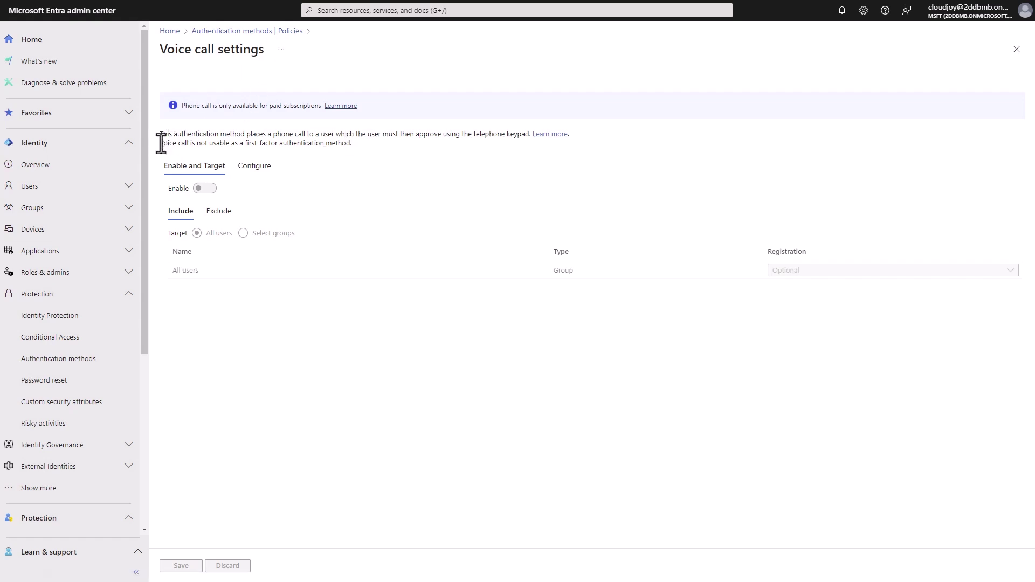
left_click_drag(161, 143, 368, 144)
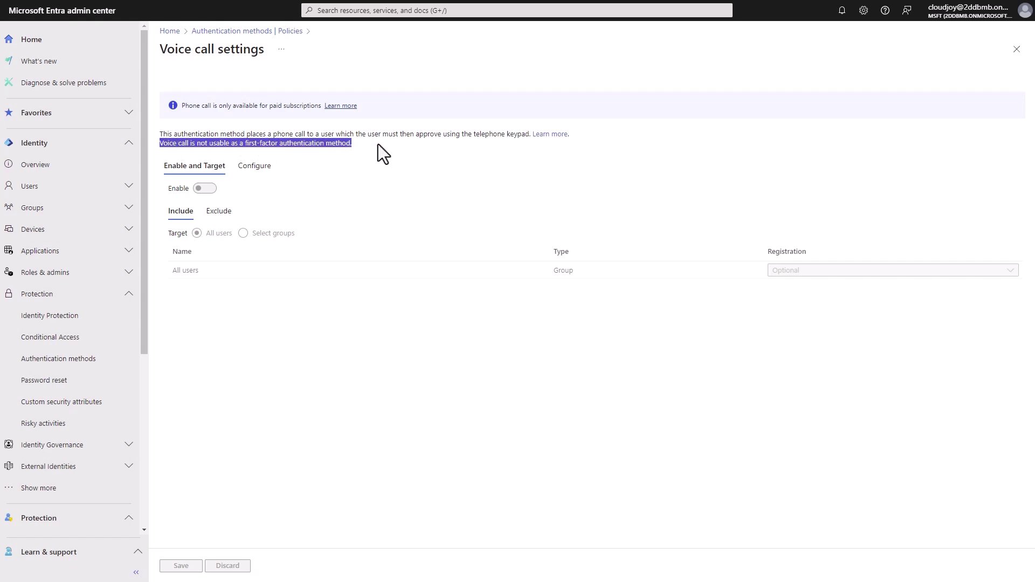
left_click(355, 146)
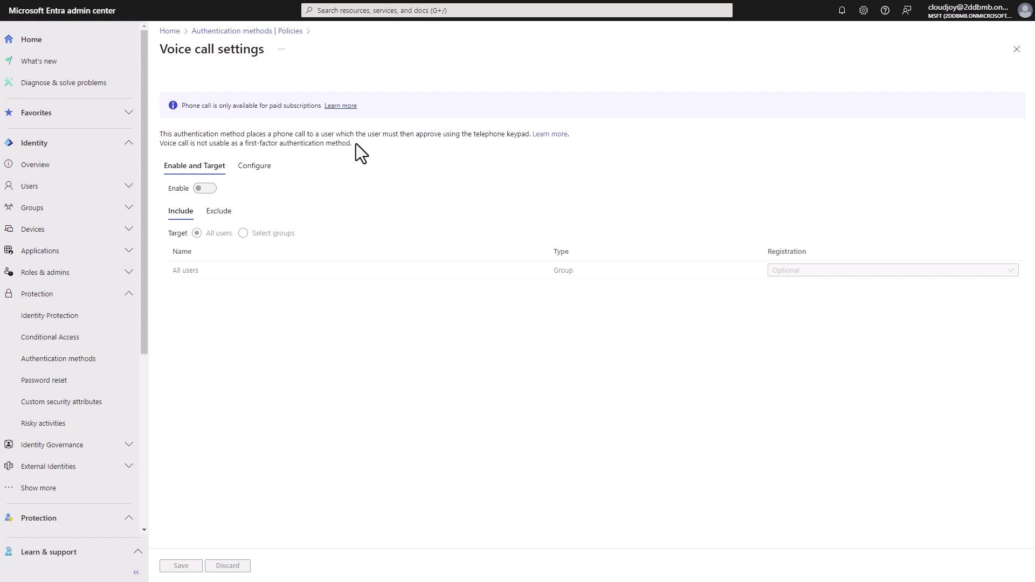
left_click(259, 33)
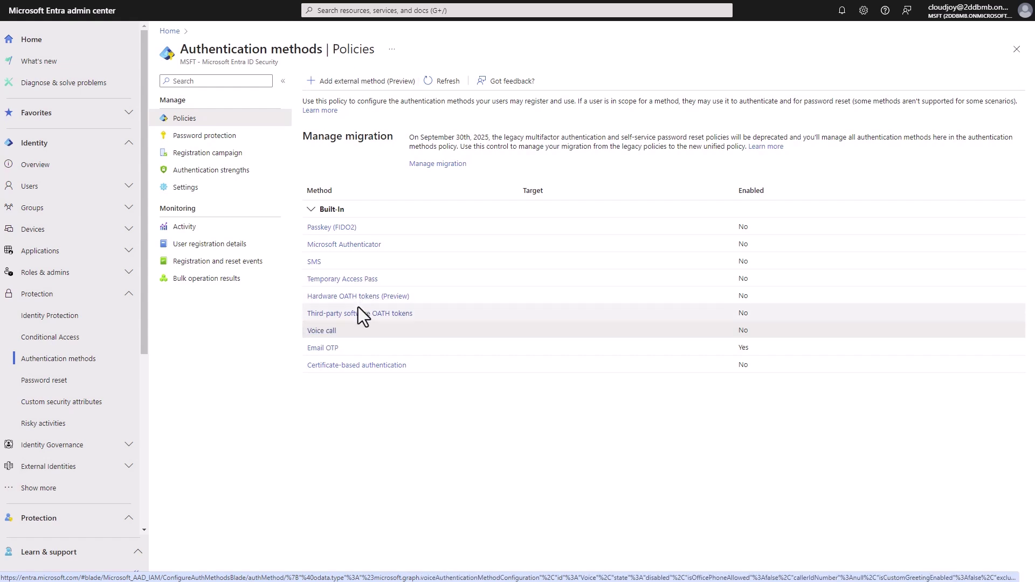
Step: Open Email OTP and view its external-user email OTP option, left at Default
left_click(323, 349)
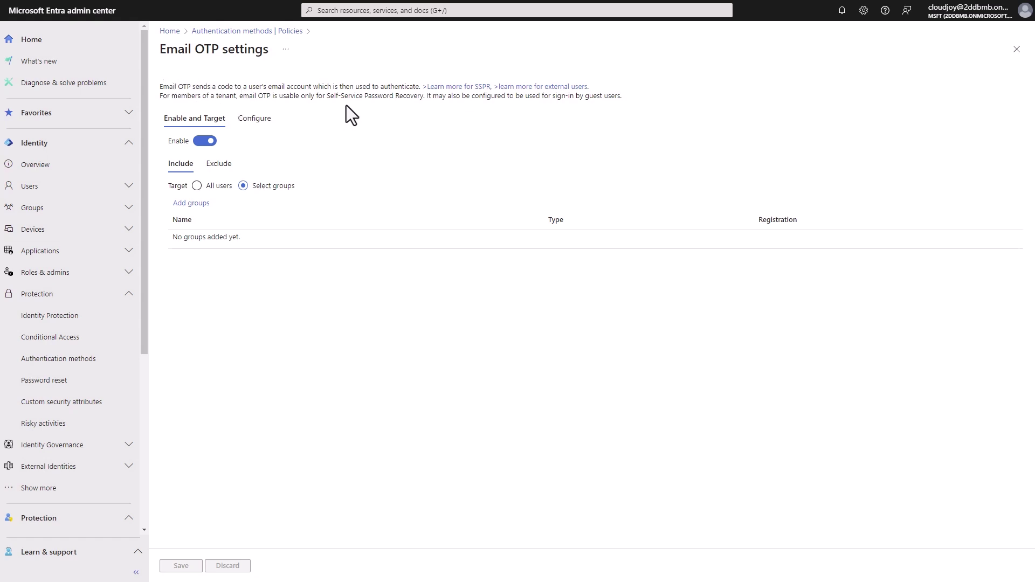
left_click(260, 121)
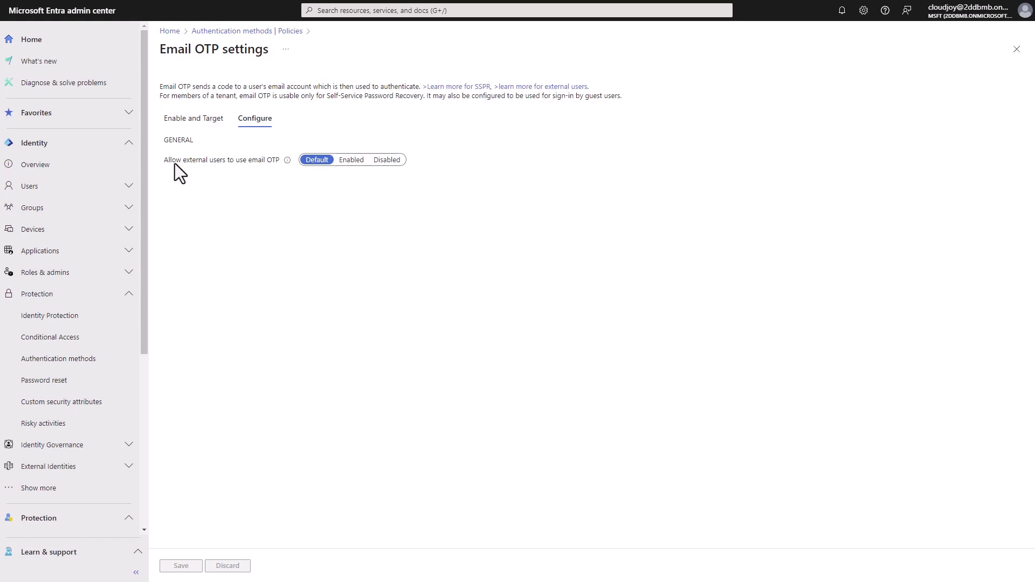
mouse_move(283, 166)
left_click(190, 122)
left_click(245, 121)
Step: Return to the authentication methods list and open the Certificate-based authentication settings
left_click(247, 31)
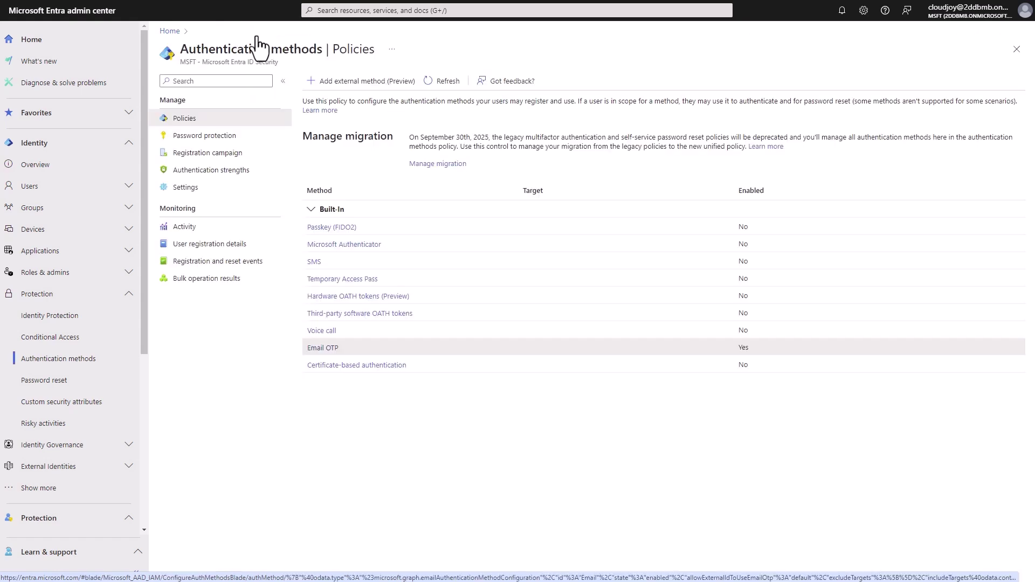
left_click(340, 366)
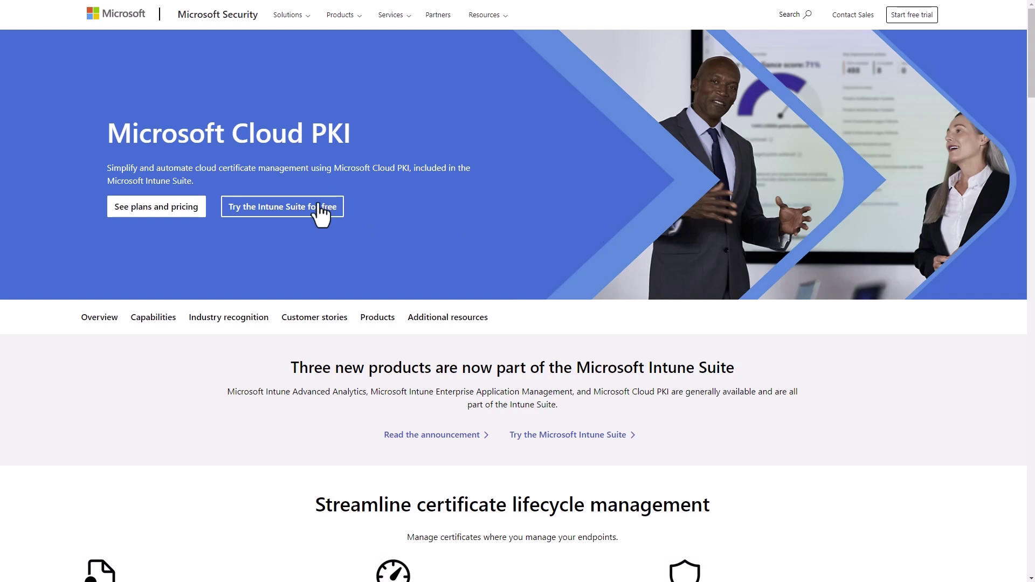
Step: Browse the Microsoft Cloud PKI page's Capabilities and Industry recognition sections, then scroll back to the top
left_click_drag(108, 132, 366, 130)
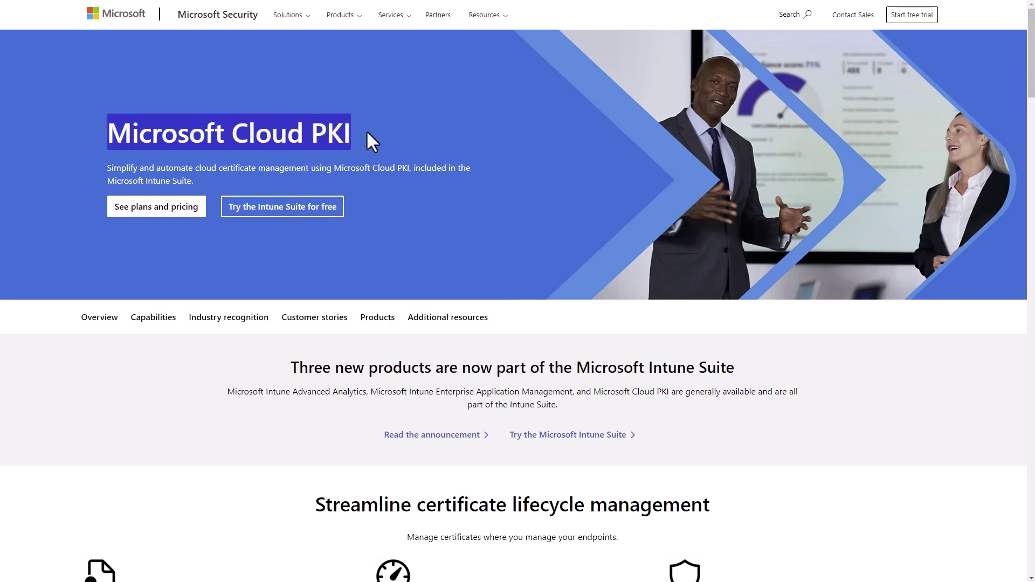
left_click(430, 114)
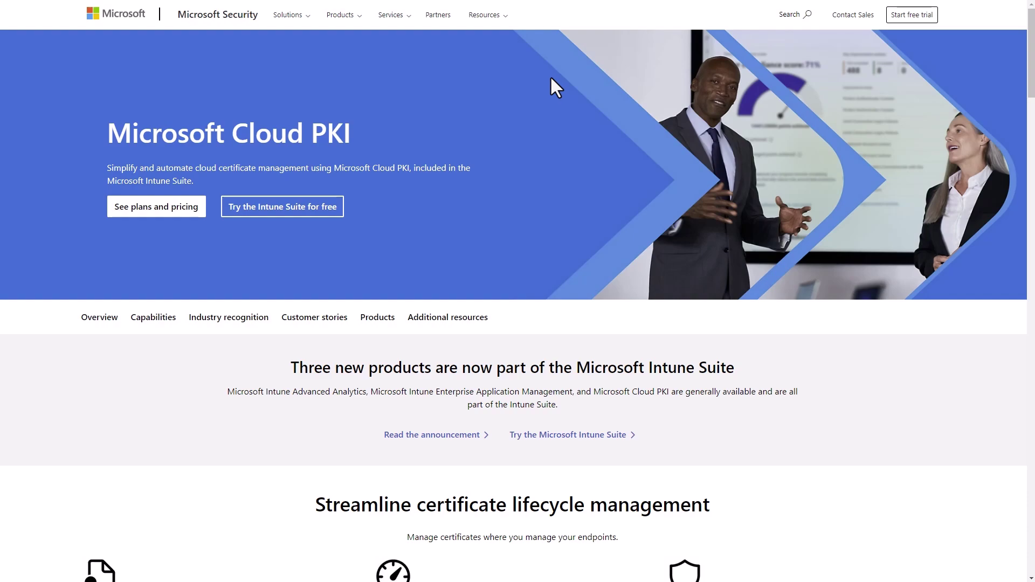
scroll(695, 270, "down", 12)
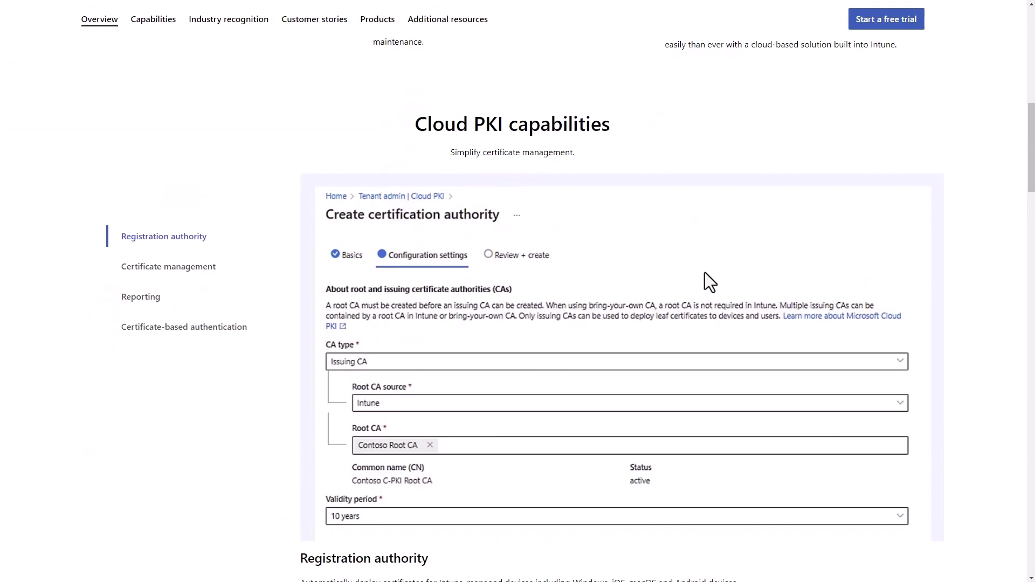
scroll(704, 266, "up", 1)
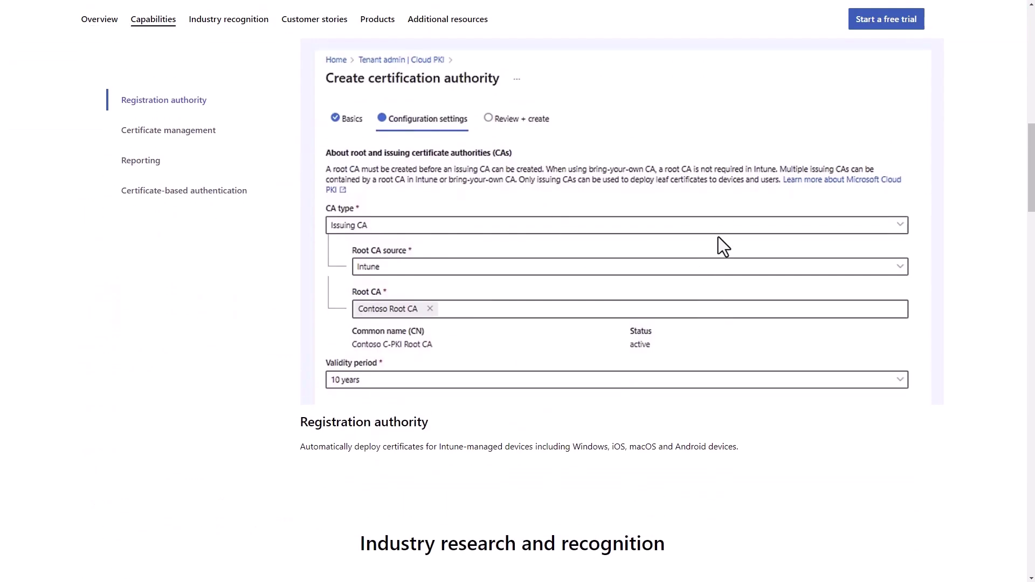
scroll(643, 286, "up", 12)
scroll(630, 289, "down", 12)
scroll(612, 274, "up", 1)
scroll(612, 274, "up", 2)
scroll(614, 264, "down", 1)
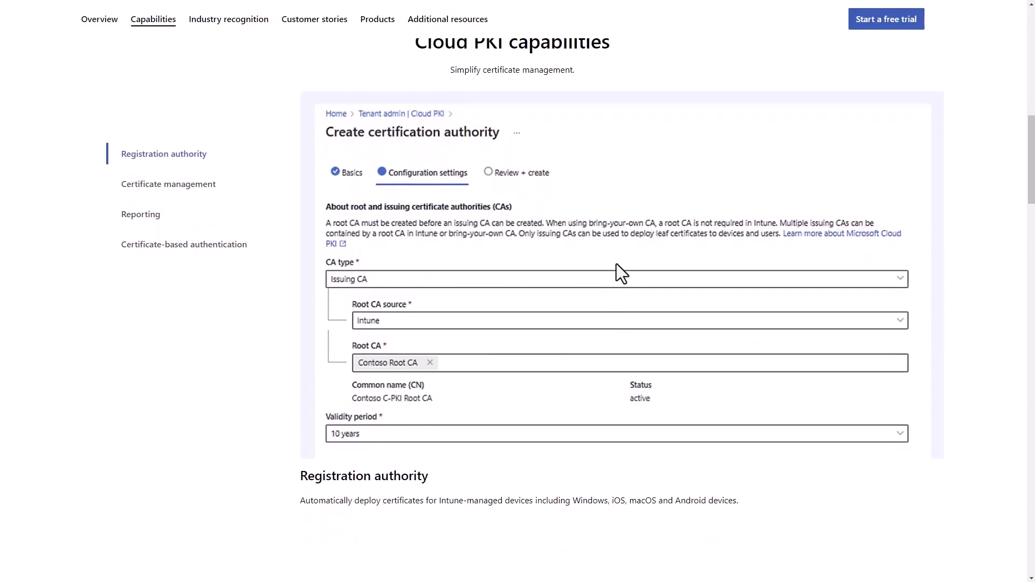
scroll(736, 204, "down", 13)
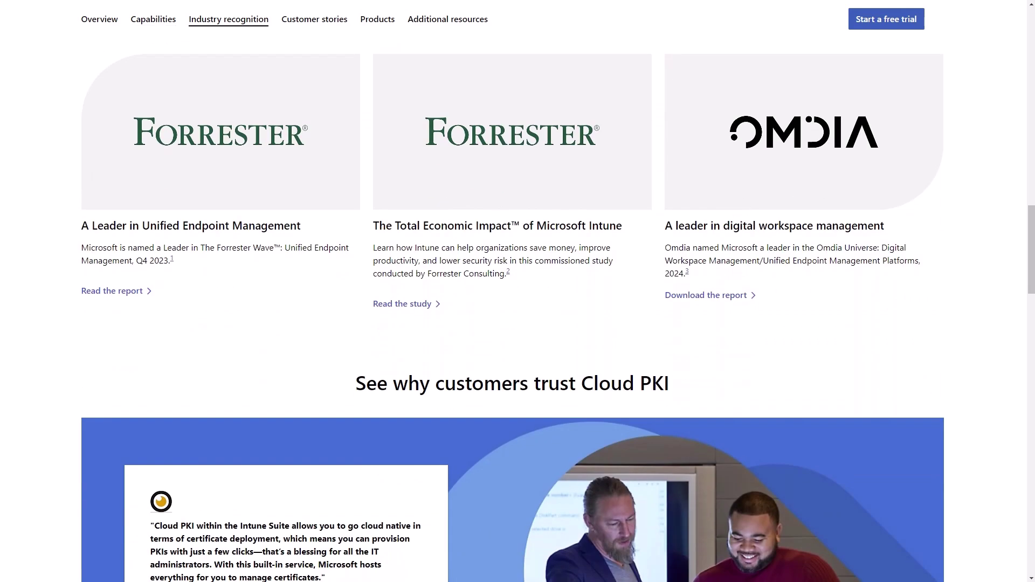
scroll(671, 89, "up", 15)
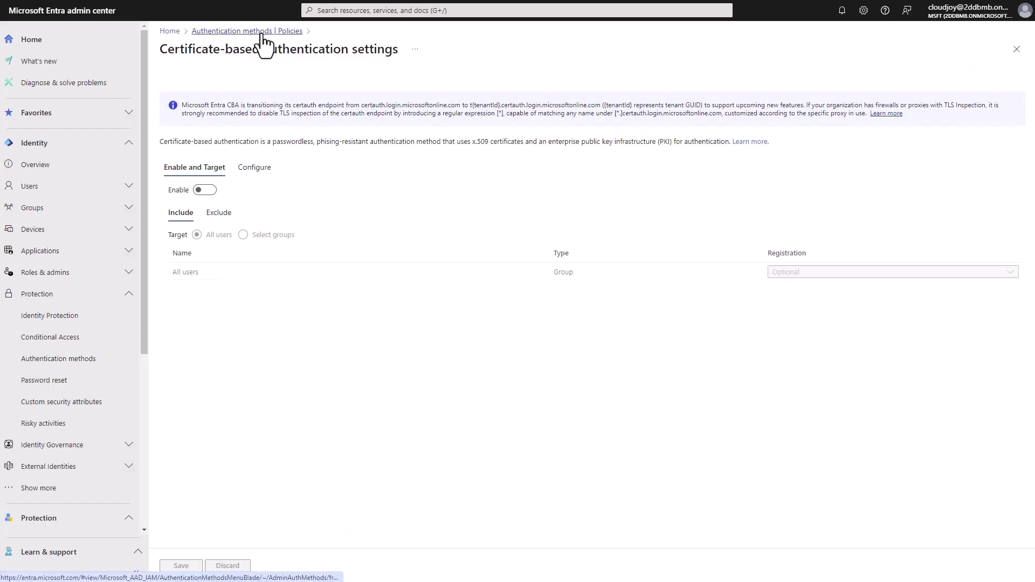
Step: Return to the Authentication methods | Policies list, where only Email OTP is enabled
left_click(261, 31)
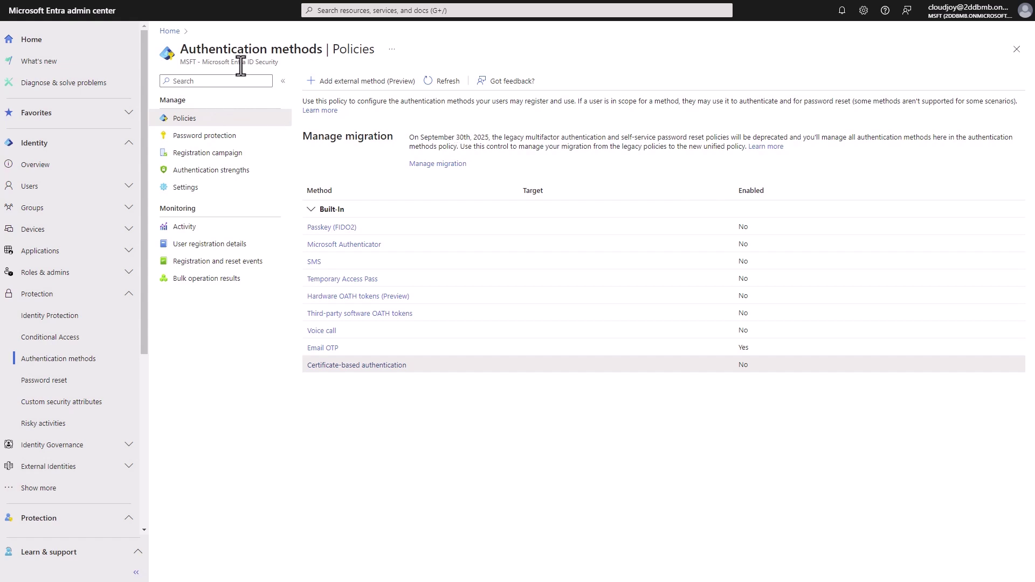
Step: Change the Password protection lockout duration from 60 to 3600 seconds
left_click(234, 136)
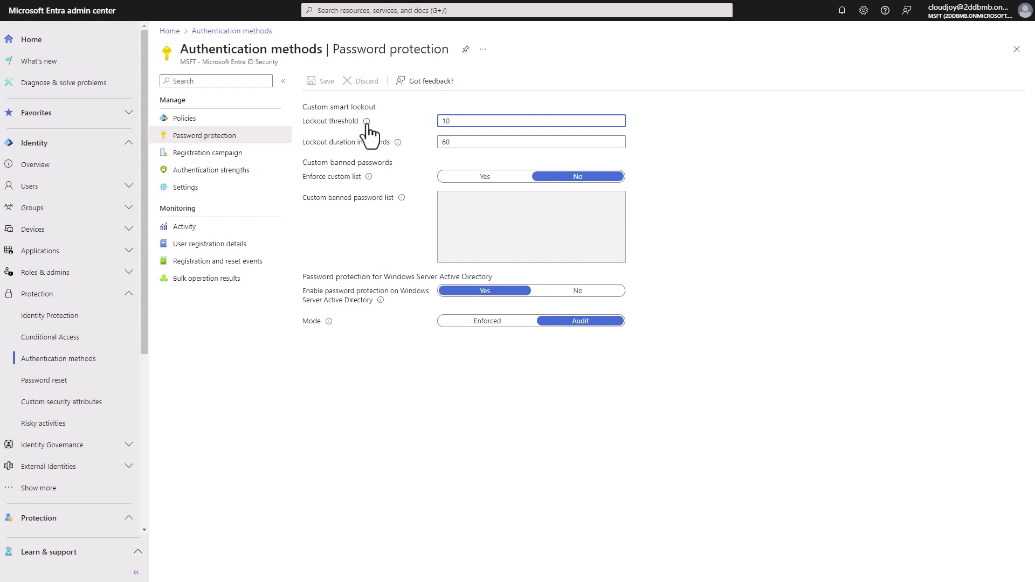
mouse_move(367, 121)
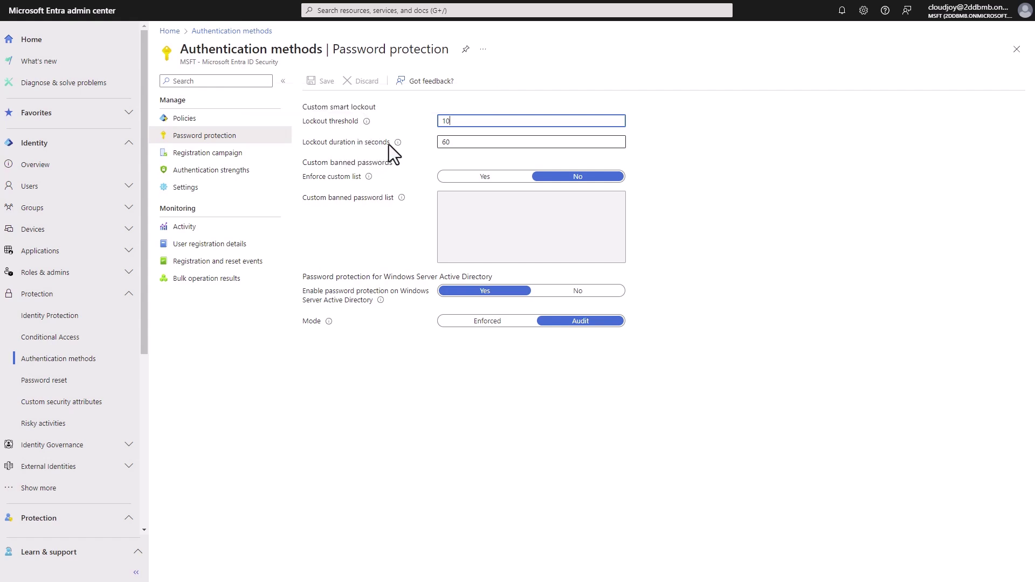
mouse_move(396, 143)
left_click_drag(458, 142, 437, 142)
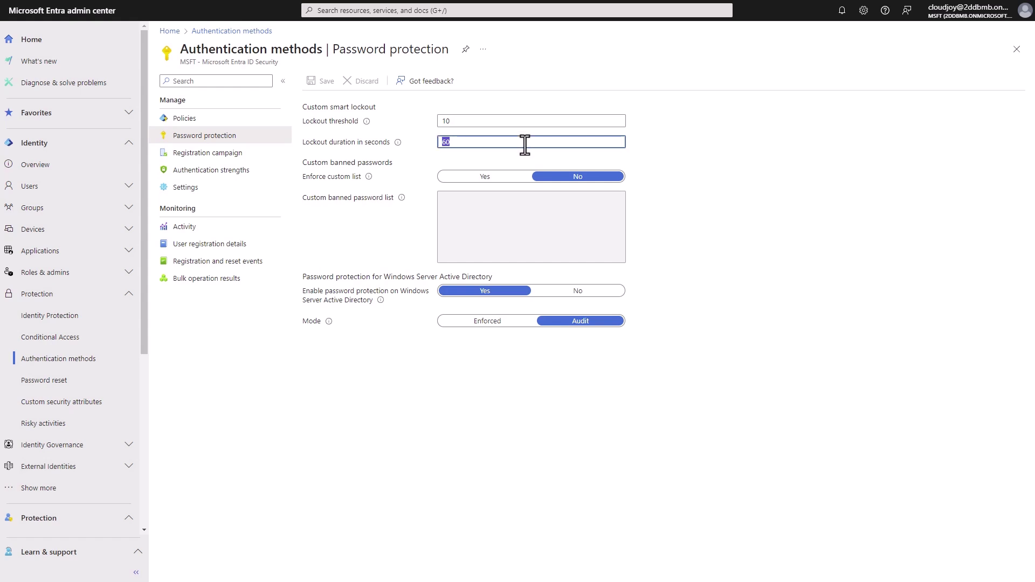
type("3600")
mouse_move(368, 178)
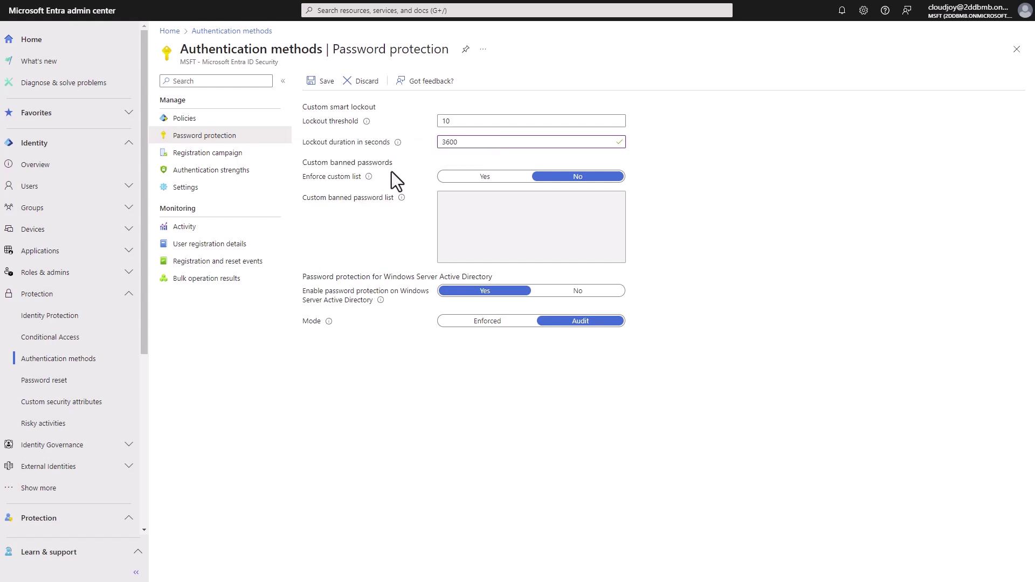
Step: Enforce a custom banned password list containing 'mycompany' and save the password protection policy
left_click(485, 176)
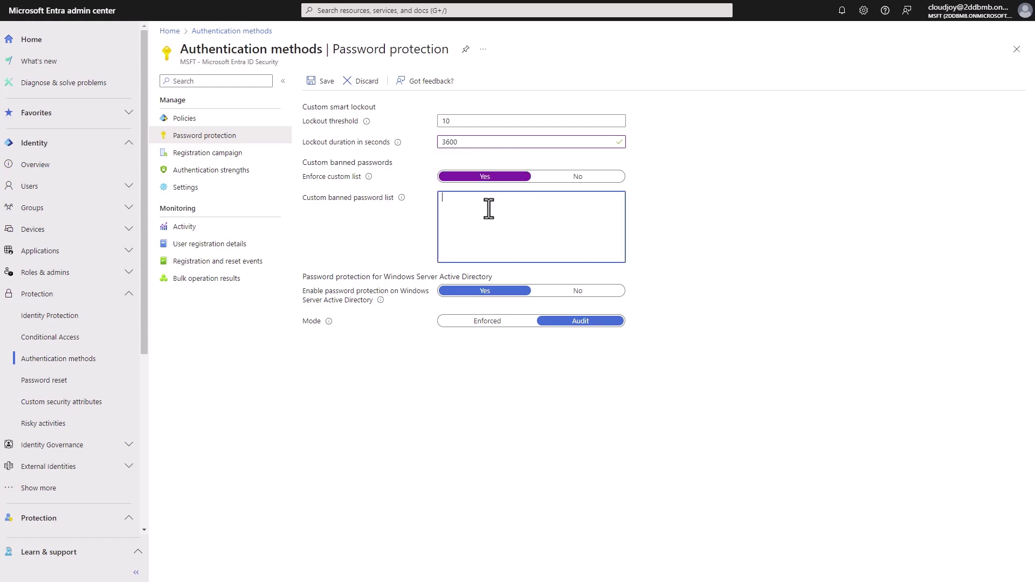
left_click(550, 217)
type("mycompany")
mouse_move(329, 321)
left_click(311, 76)
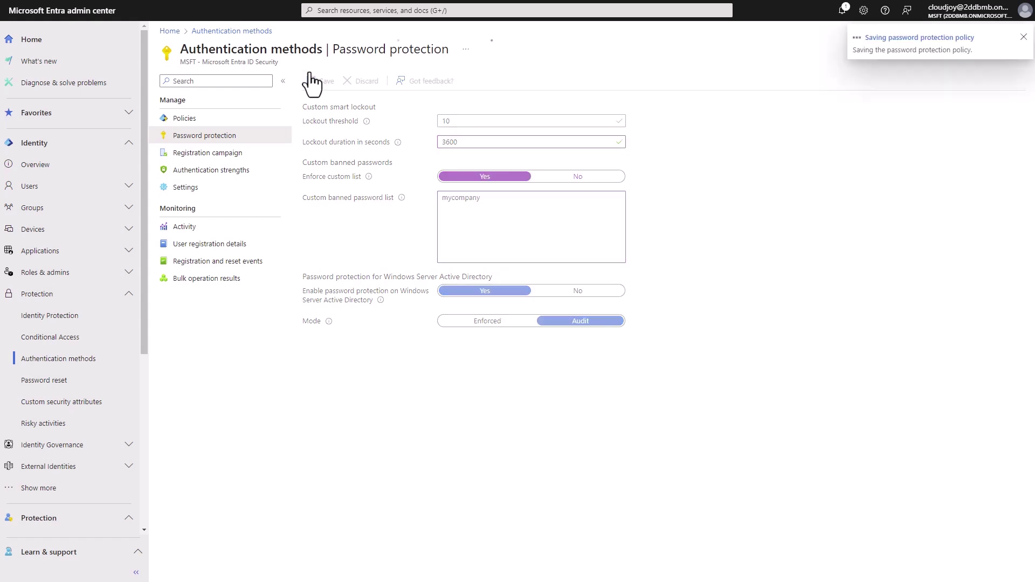
left_click(244, 151)
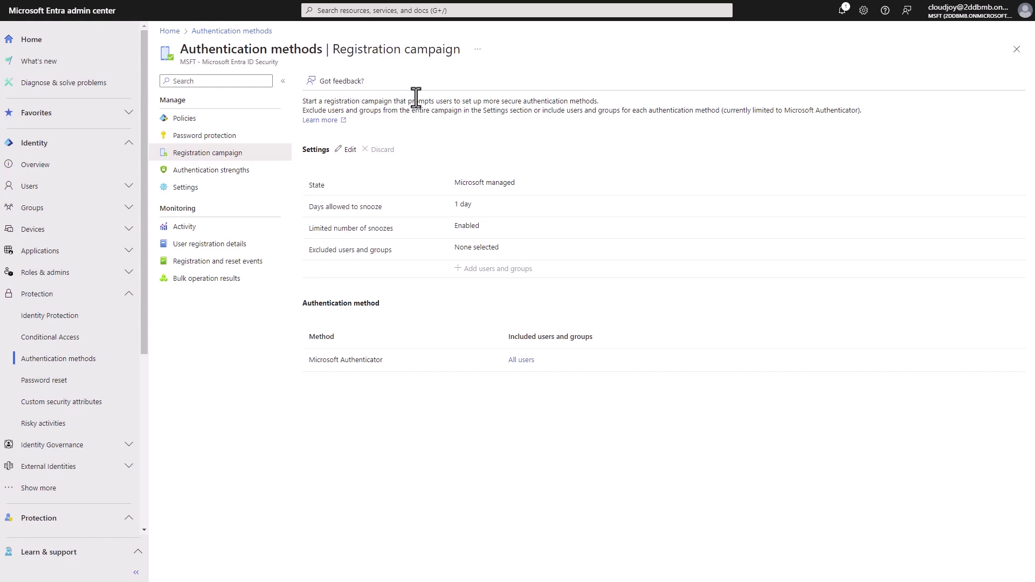
Step: Edit the registration campaign, keeping state Microsoft managed, 1 day snooze and limited snoozes Enabled
left_click(354, 157)
left_click(506, 184)
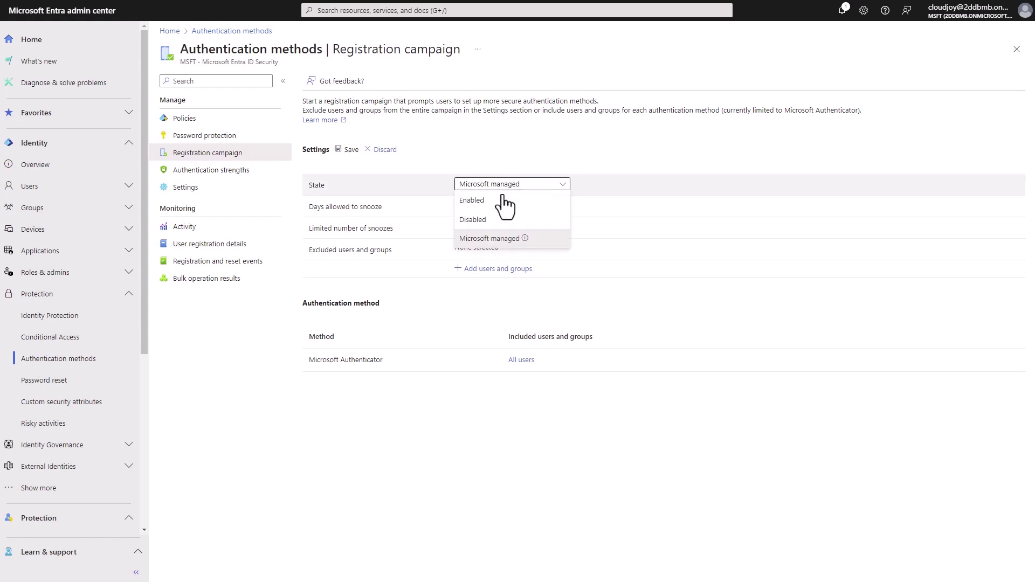
mouse_move(525, 240)
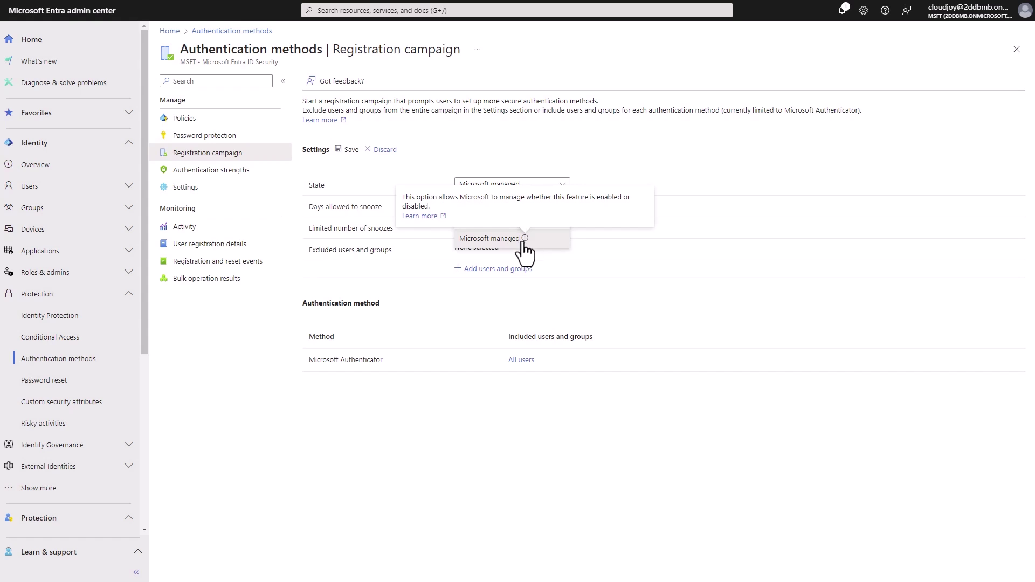
left_click(491, 155)
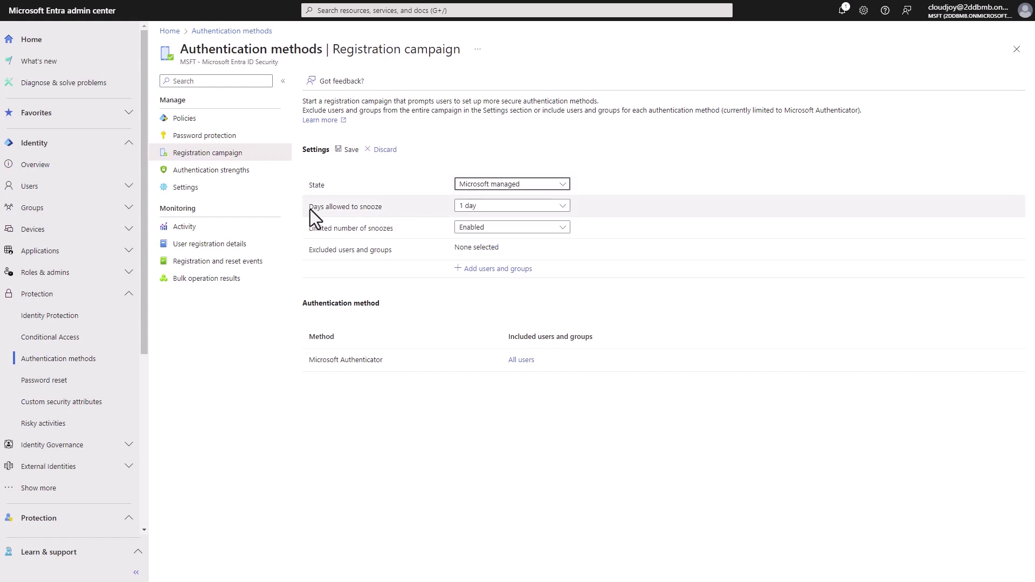
left_click(492, 207)
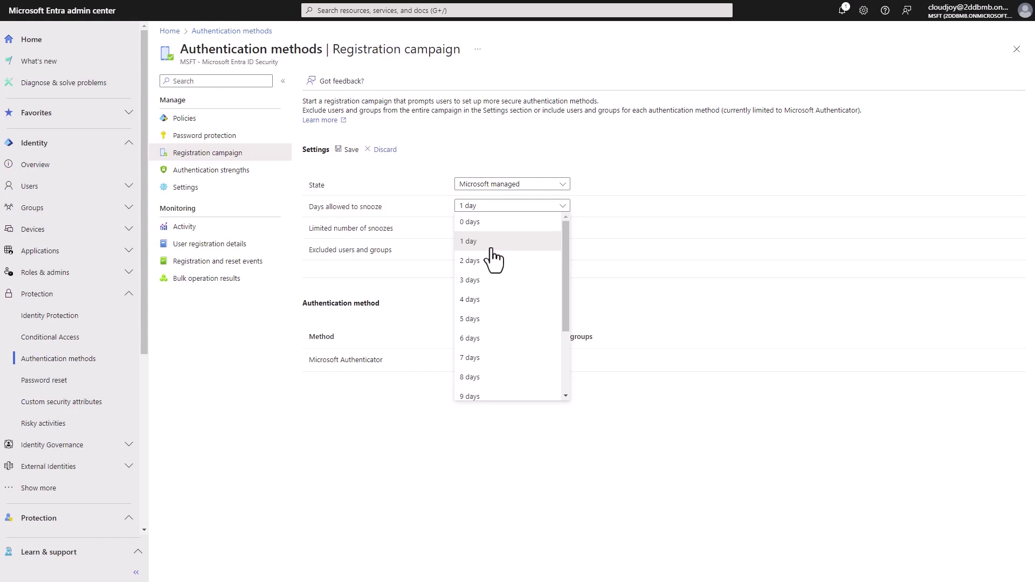
left_click(434, 167)
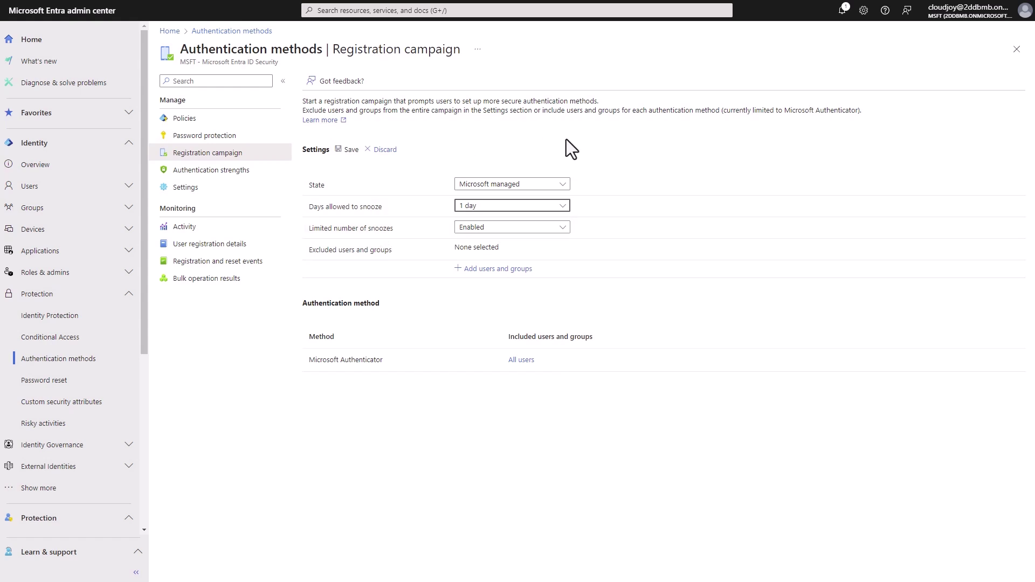
left_click(522, 229)
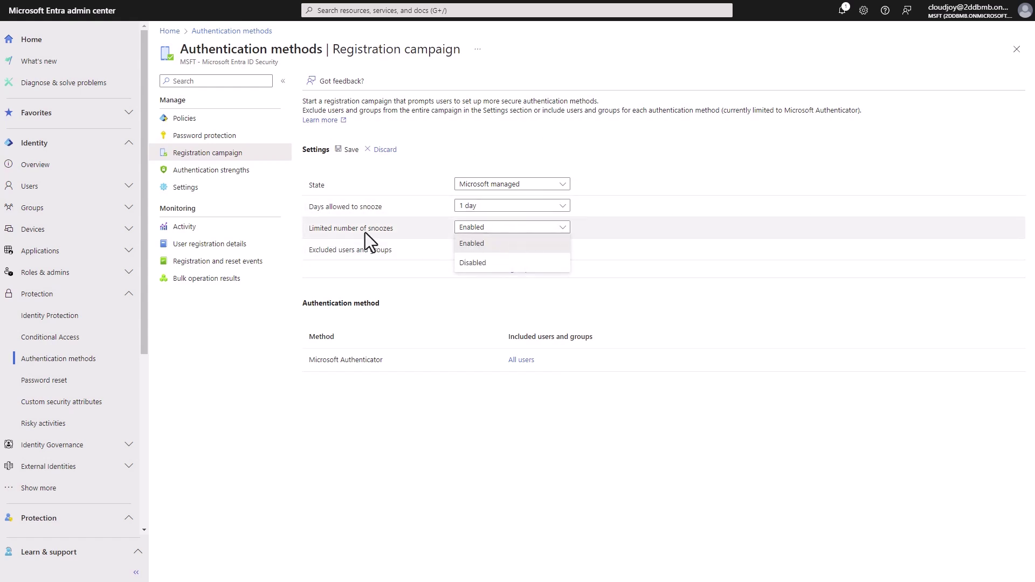
left_click(398, 249)
left_click(494, 228)
left_click(490, 242)
left_click(490, 230)
left_click(489, 245)
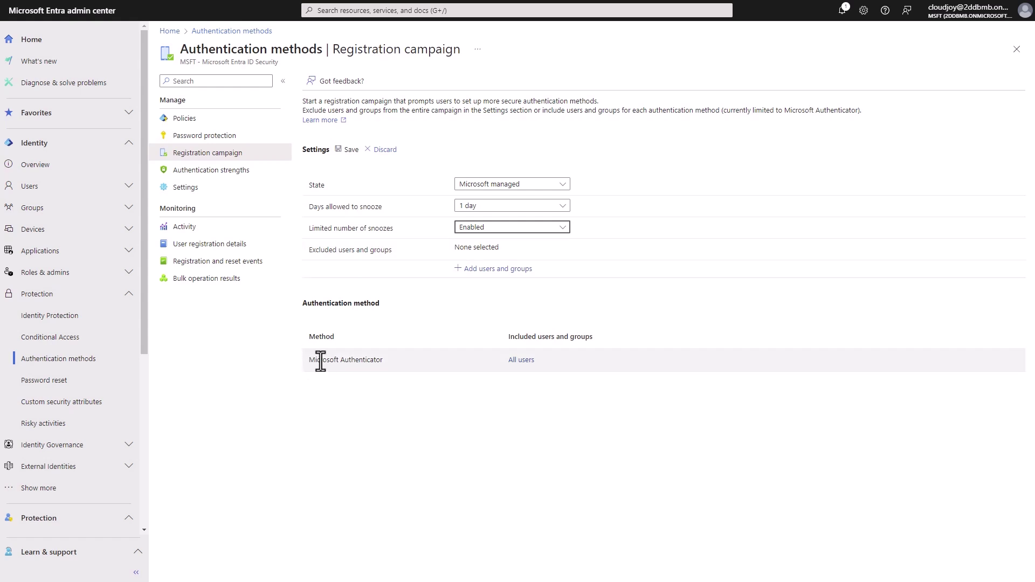
Step: Check that the Microsoft Authenticator campaign targets All users, then return to the campaign settings
left_click_drag(309, 361, 381, 361)
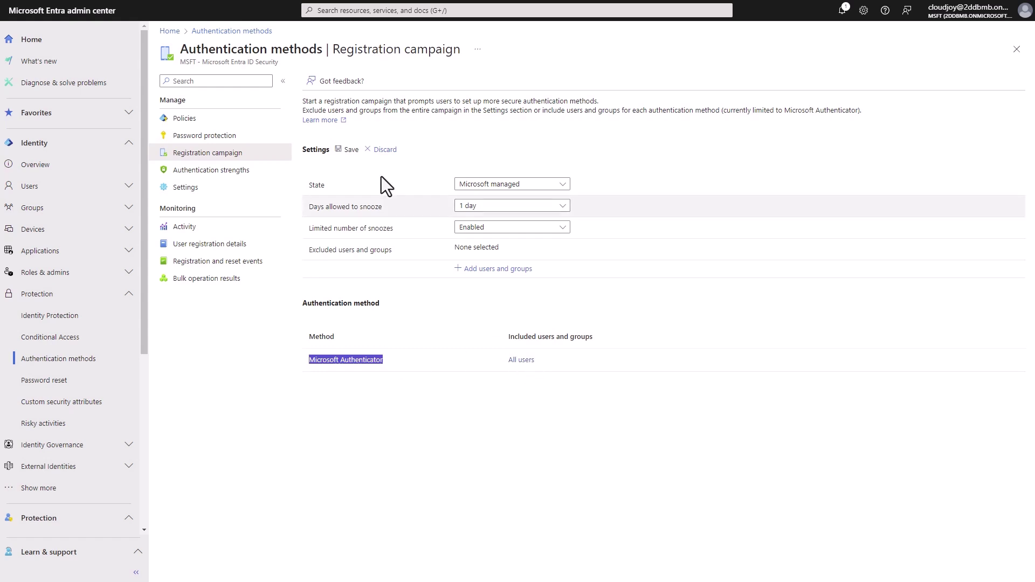
left_click(520, 361)
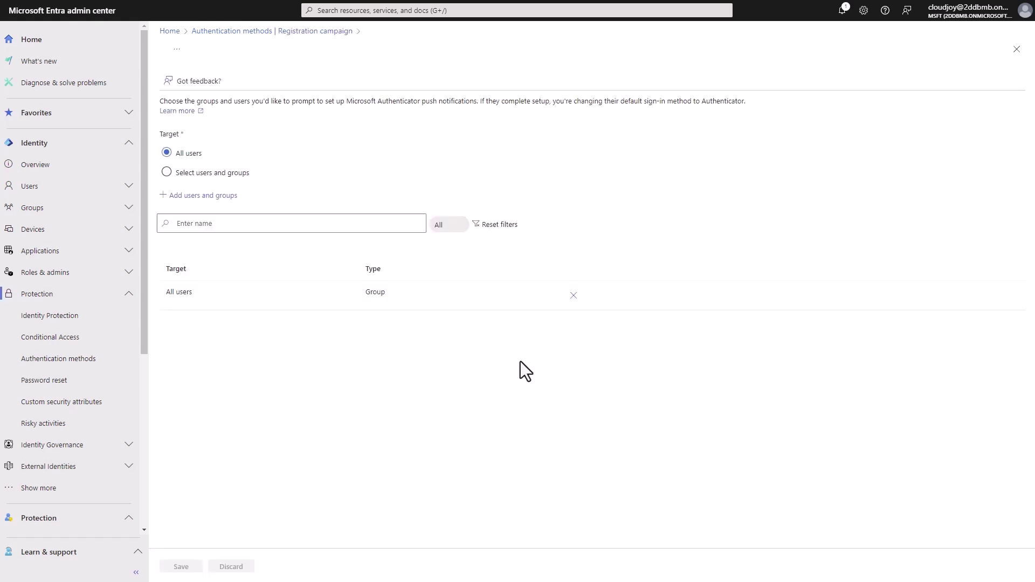
left_click(335, 32)
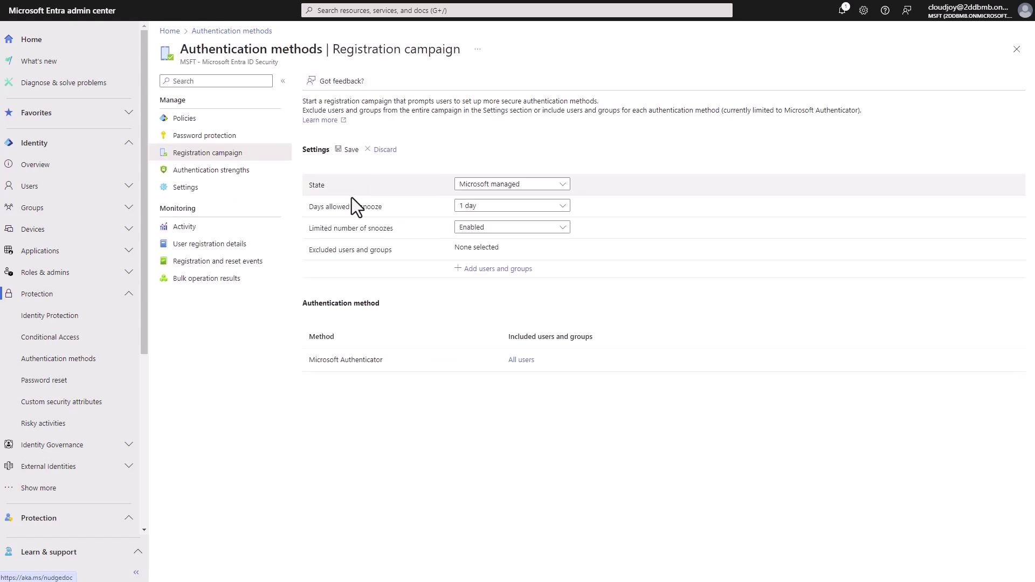
left_click(226, 172)
Step: Draft a new authentication strength with Phone Sign-in and Password + Software OATH token, then close it unsaved
left_click(563, 54)
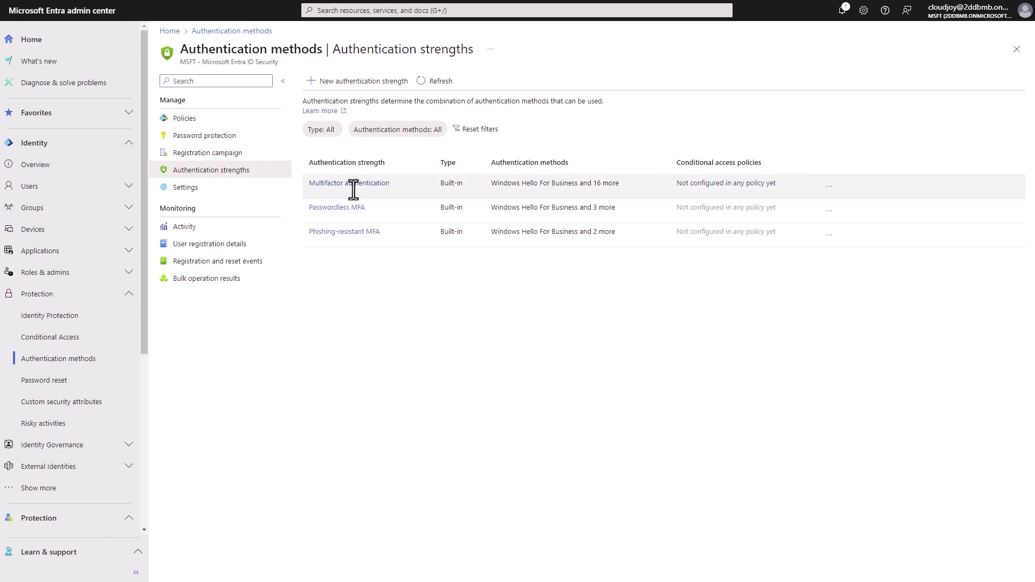
left_click(345, 82)
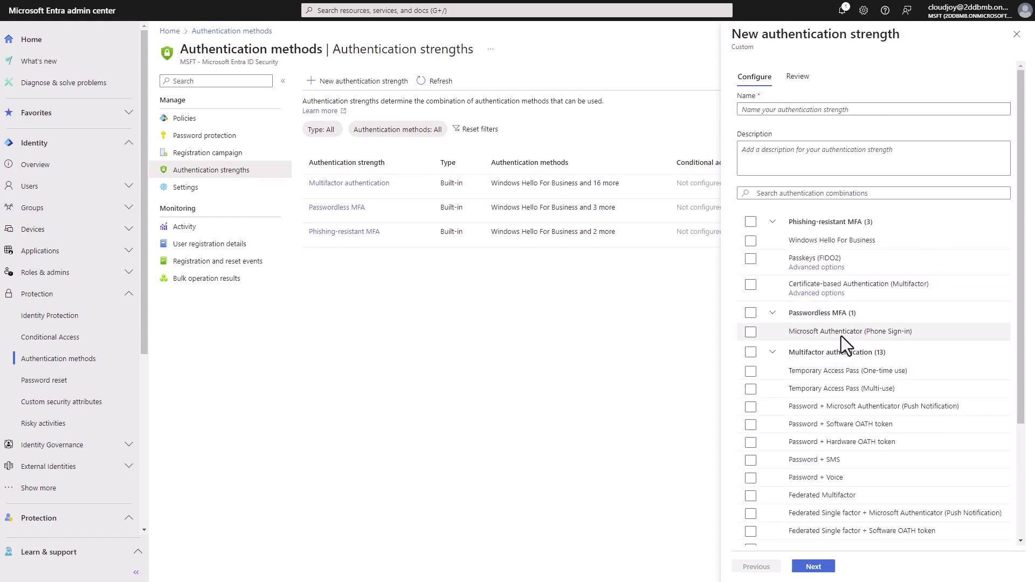
scroll(849, 283, "down", 3)
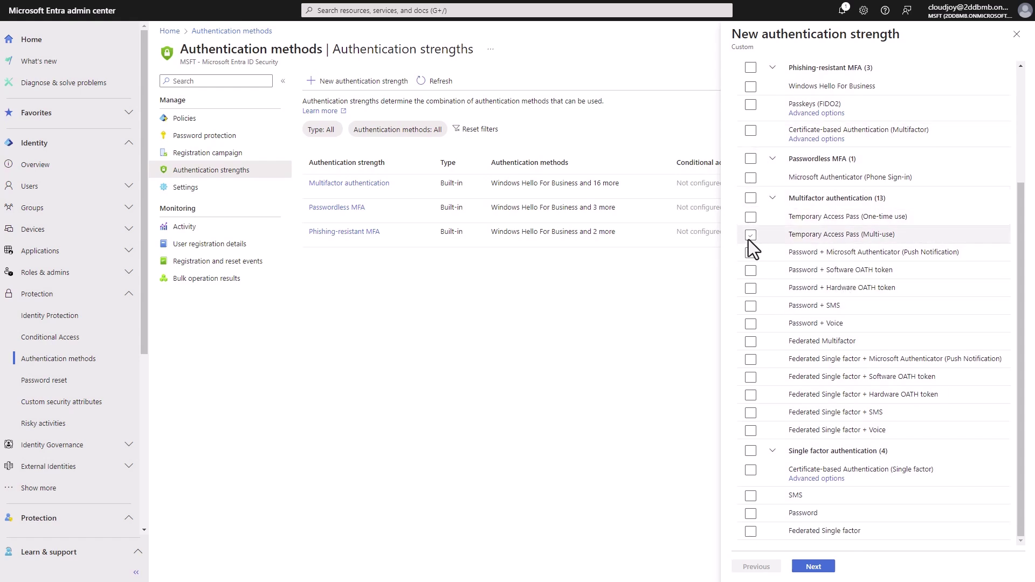
left_click(750, 177)
scroll(855, 214, "up", 1)
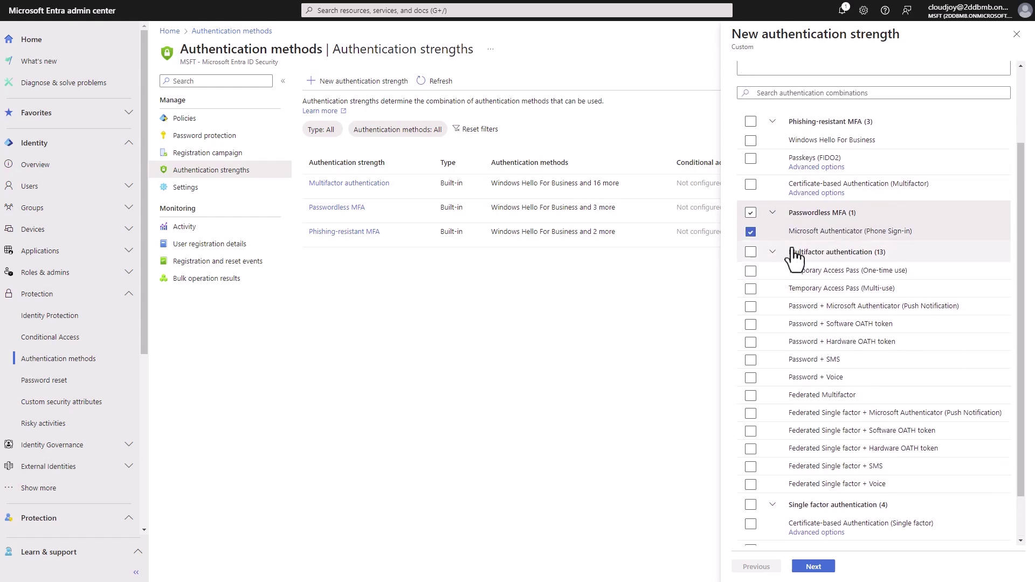
scroll(809, 237, "down", 1)
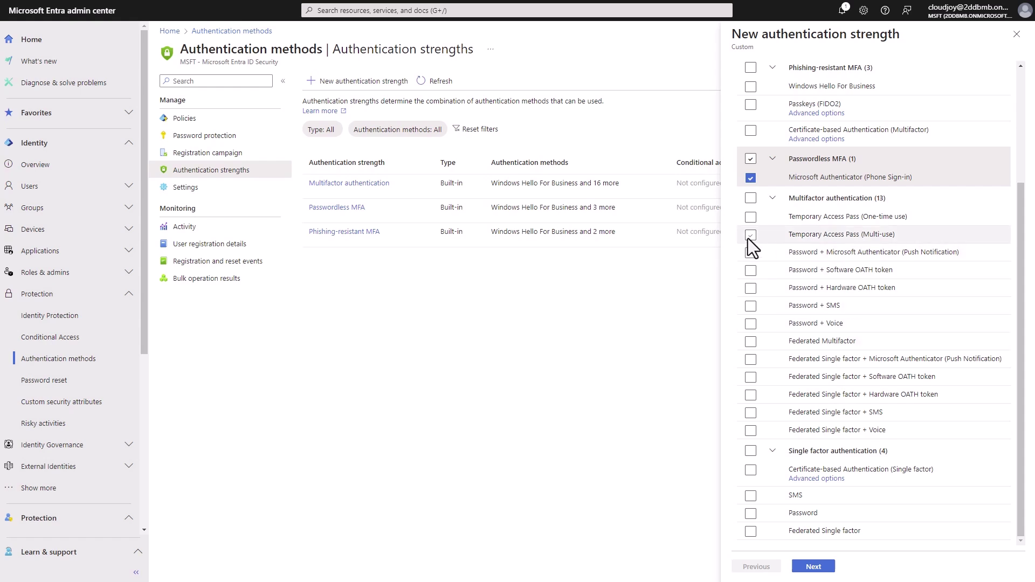
left_click(750, 271)
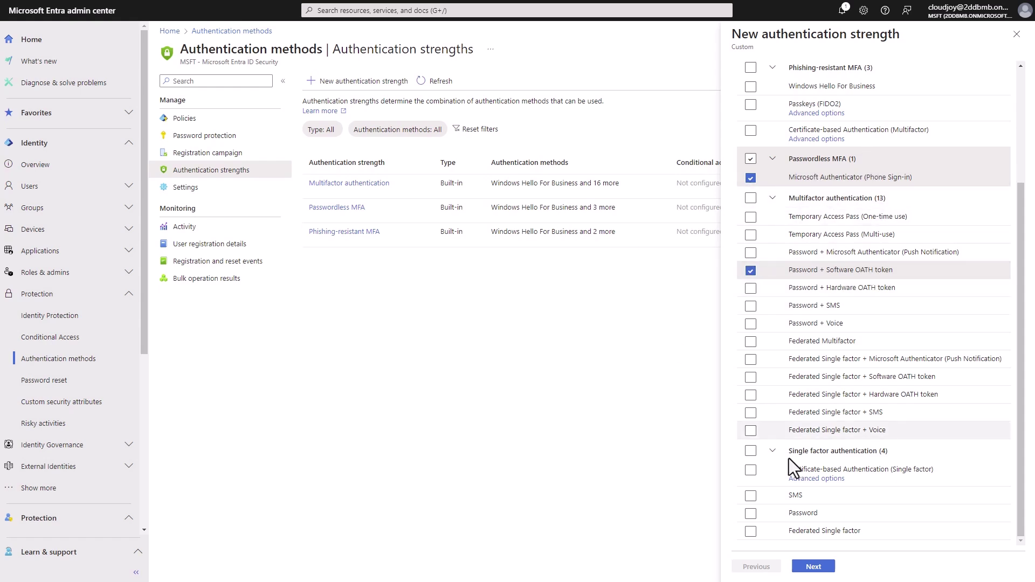
left_click(1016, 35)
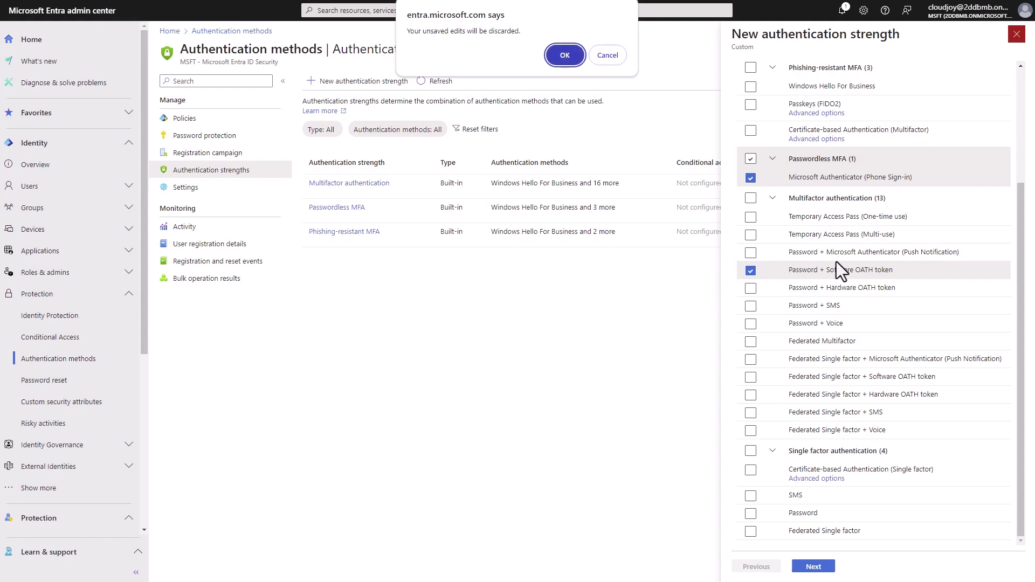
Step: Discard the draft strength and review the Report suspicious activity and System-preferred MFA settings
left_click(564, 56)
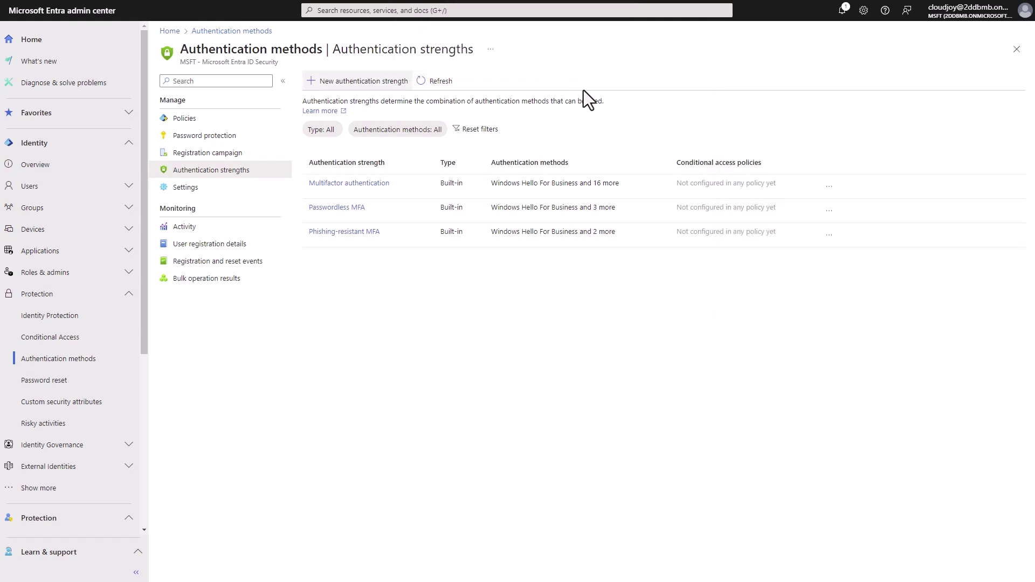
left_click(216, 199)
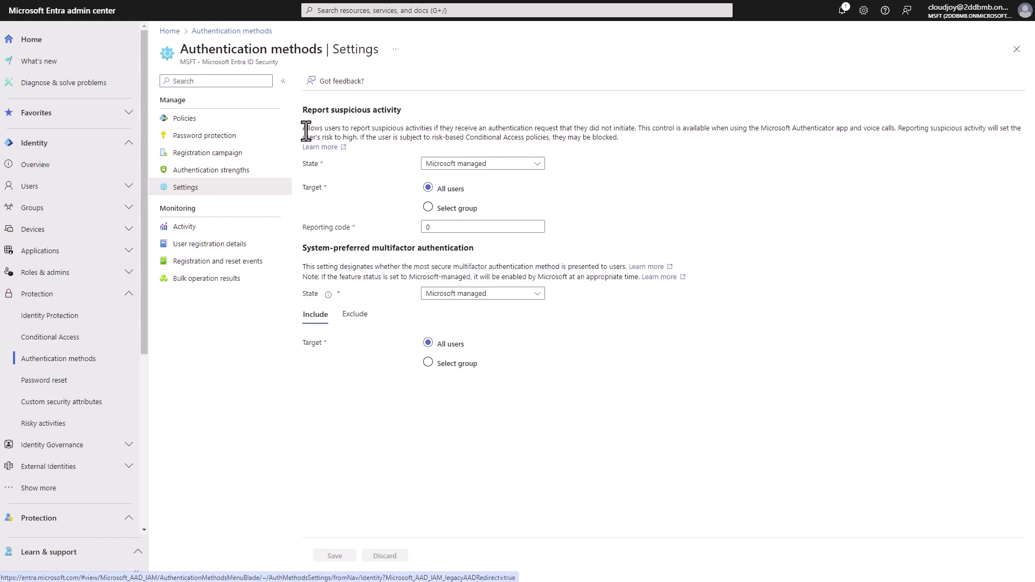
left_click_drag(306, 129, 427, 128)
left_click(428, 128)
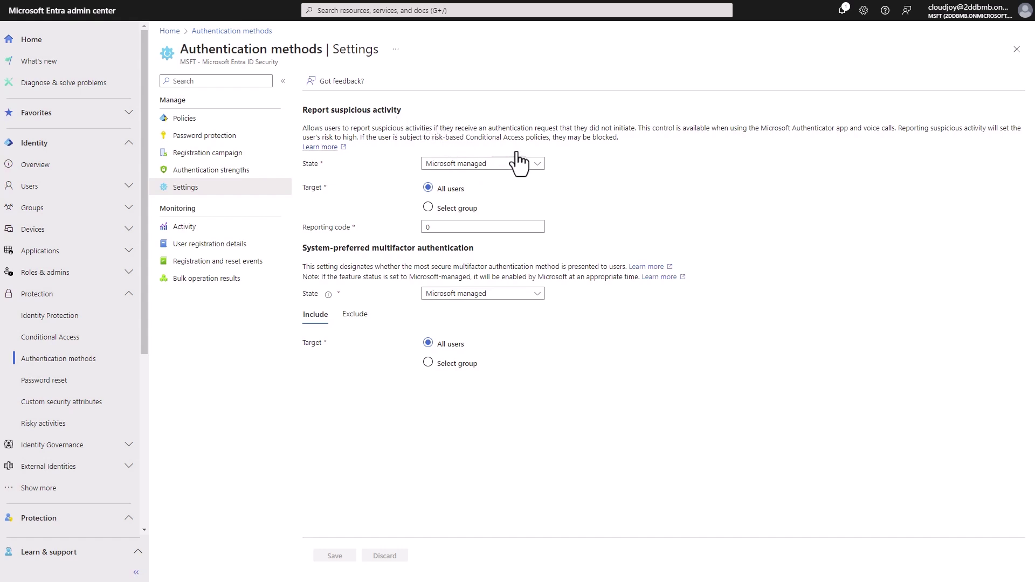
left_click_drag(566, 129, 656, 127)
left_click(751, 154)
left_click_drag(302, 247, 486, 251)
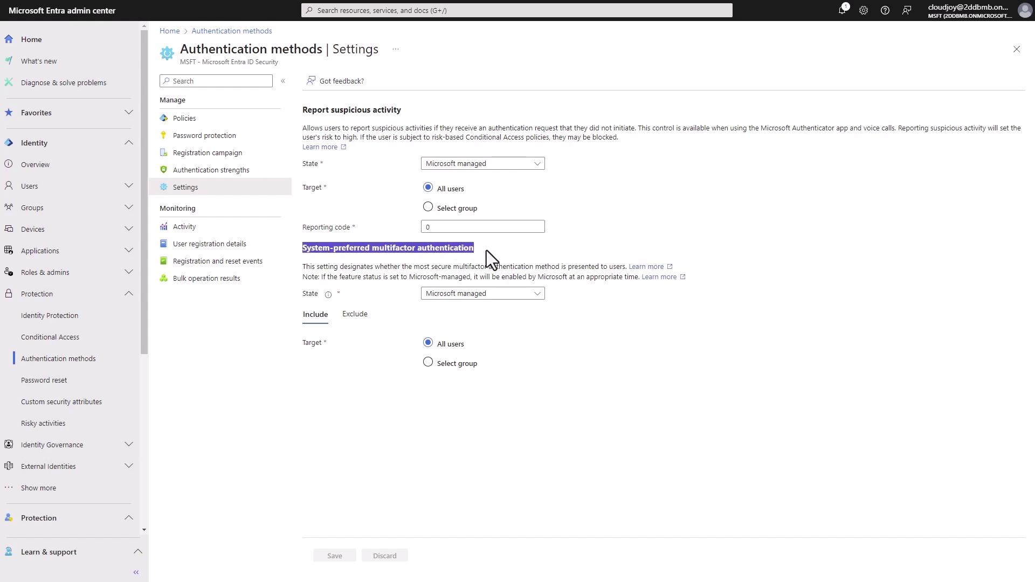
left_click(486, 250)
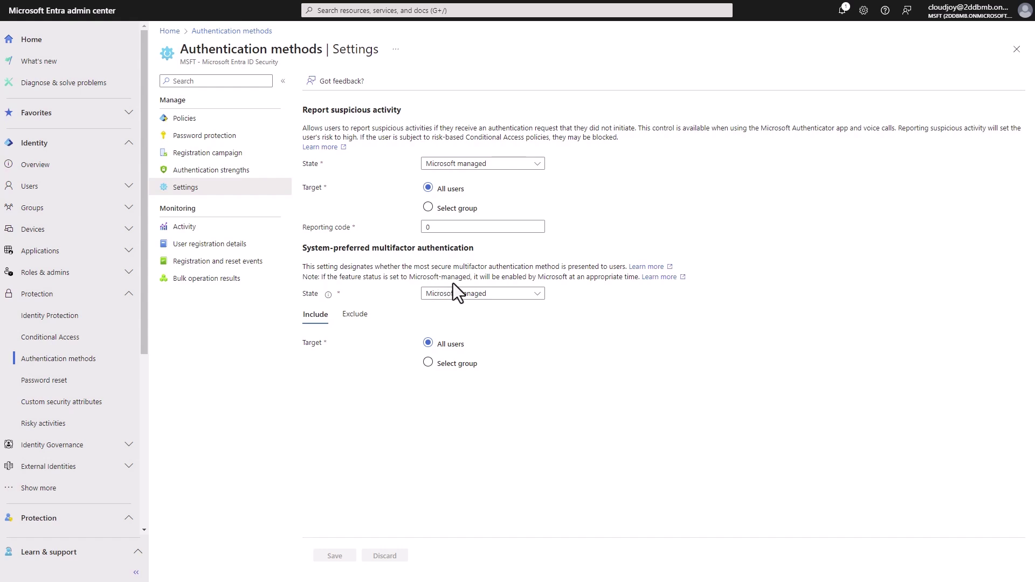
Step: Review the Activity report: 1 of 1 users MFA-capable, 0 passwordless-capable, two registered methods
left_click(197, 230)
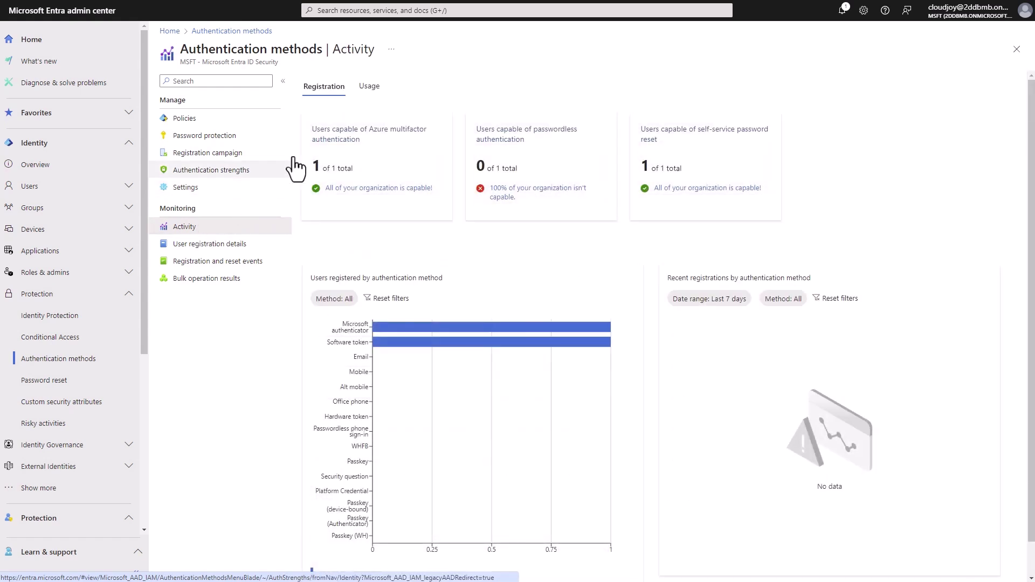
mouse_move(335, 143)
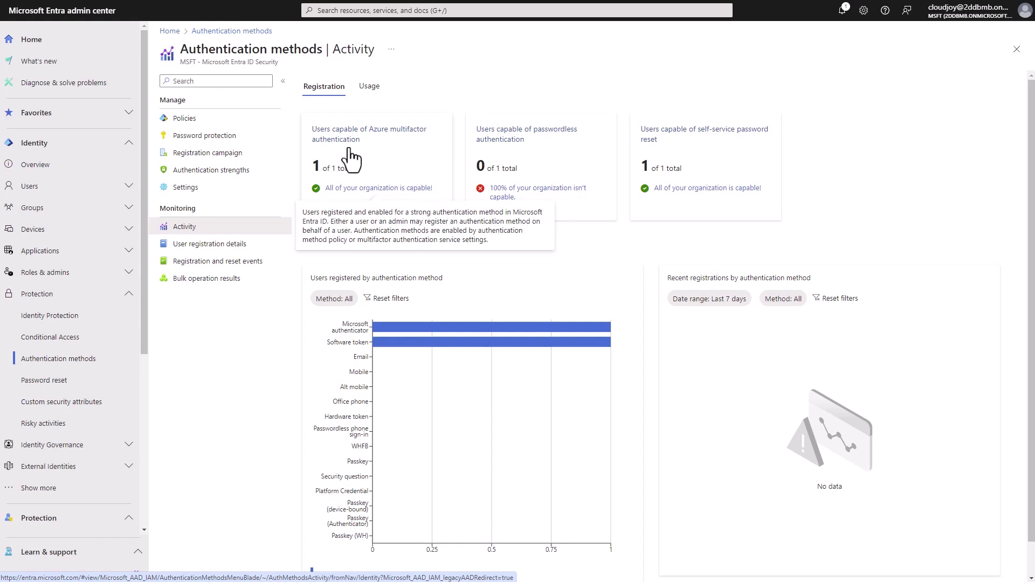
mouse_move(514, 154)
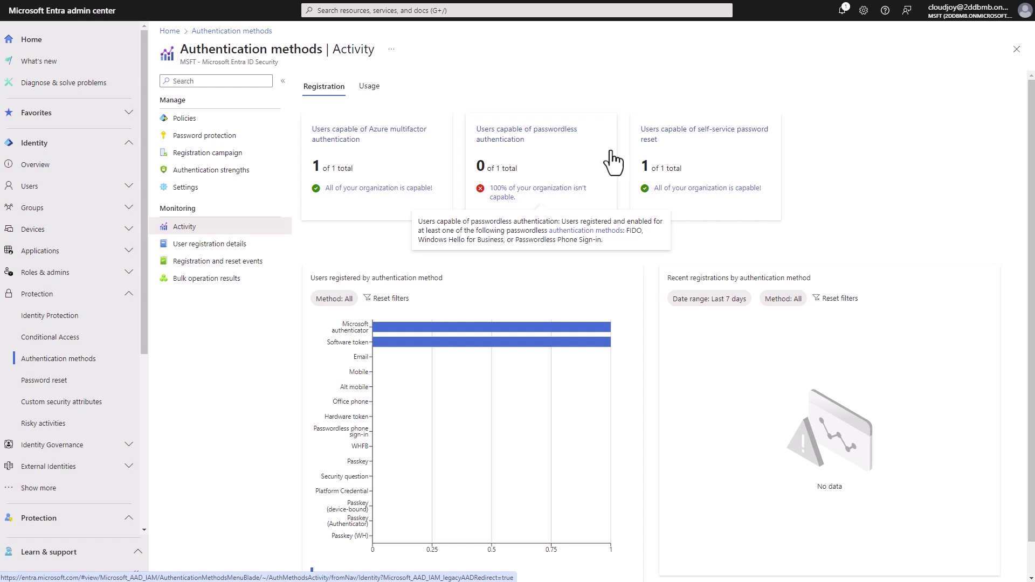
mouse_move(668, 141)
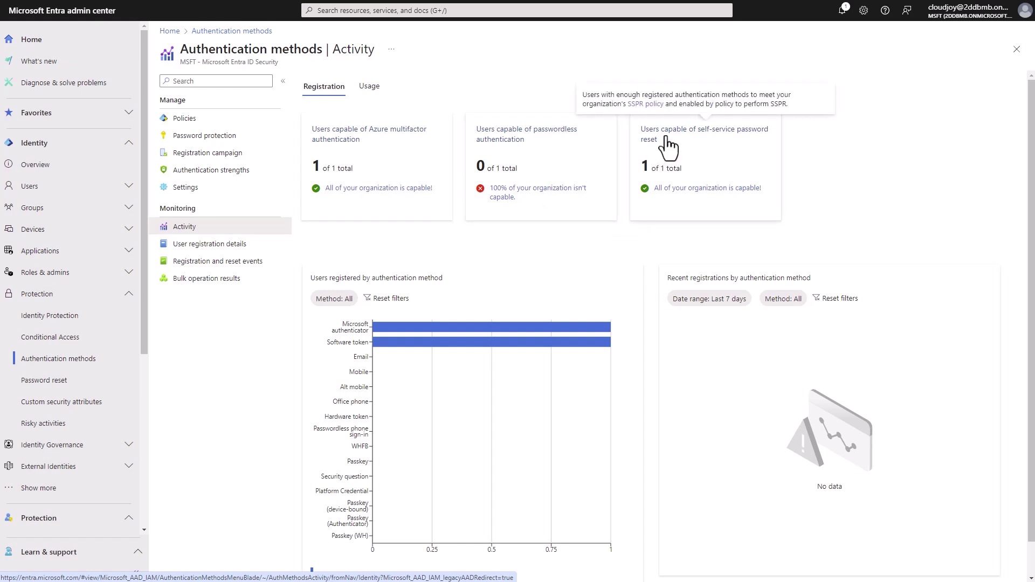
scroll(367, 359, "down", 1)
mouse_move(402, 377)
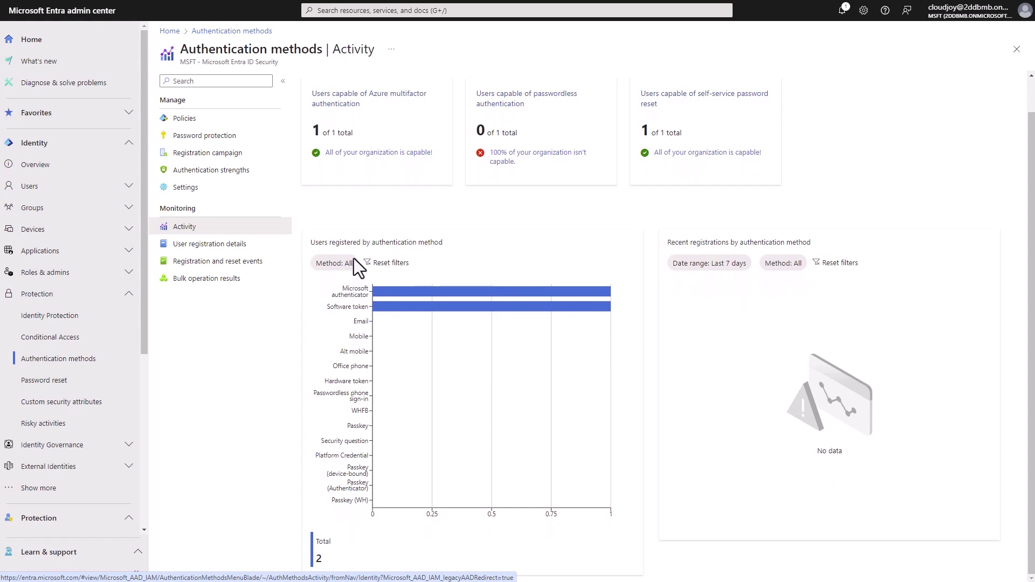
mouse_move(415, 289)
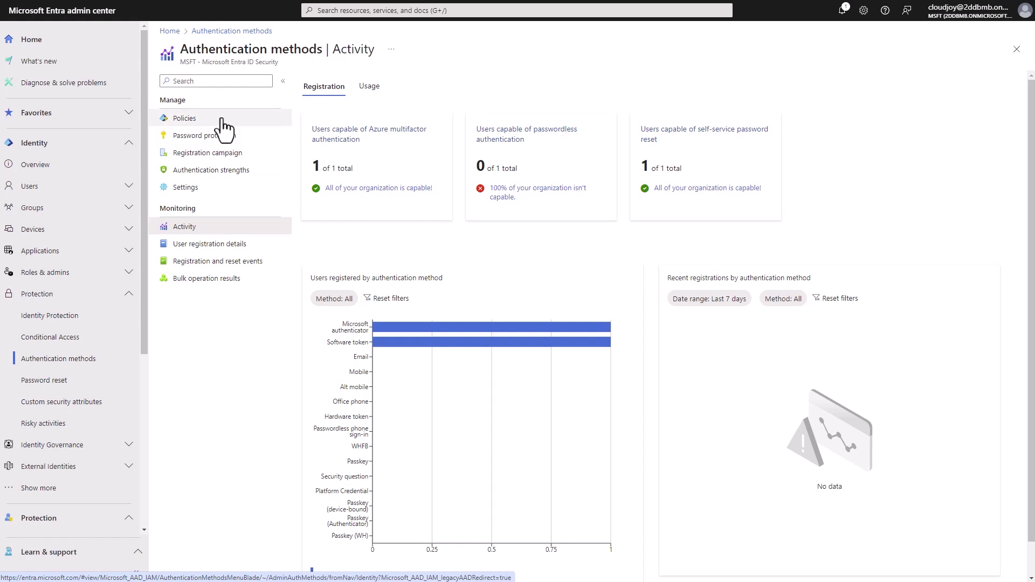
Step: View User registration details, then open the empty Registration and reset events log
left_click(210, 246)
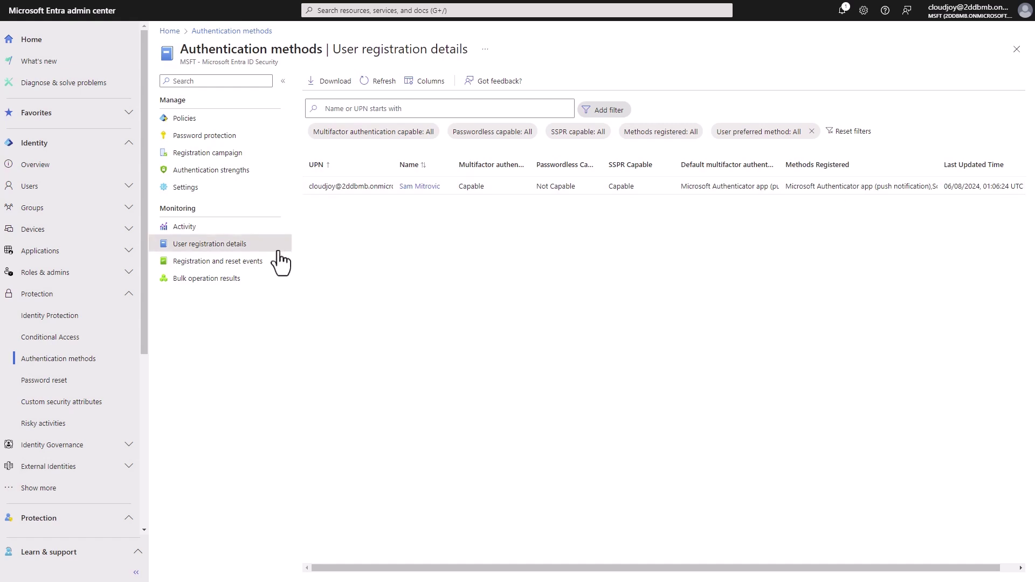
left_click(252, 263)
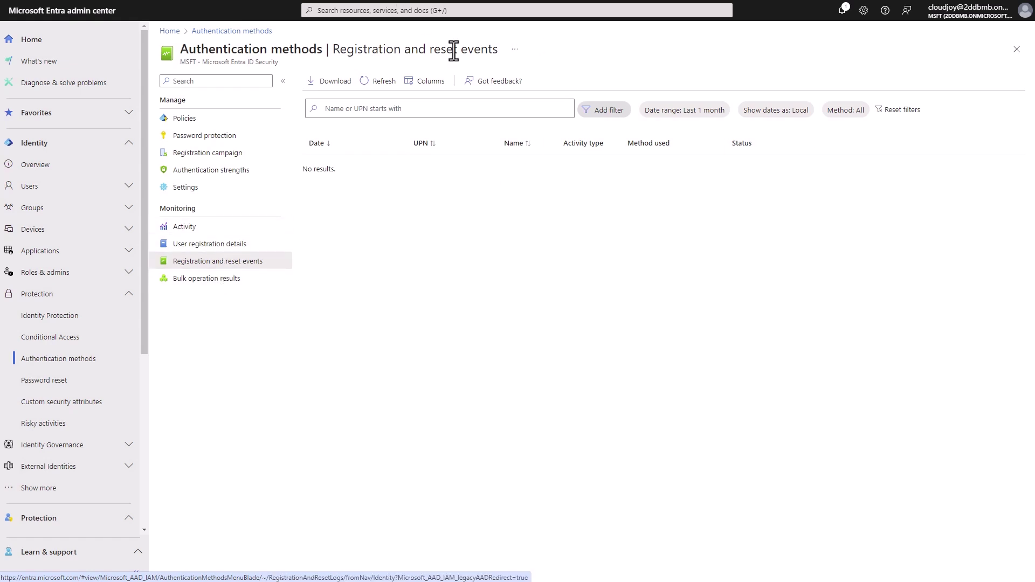
left_click(112, 188)
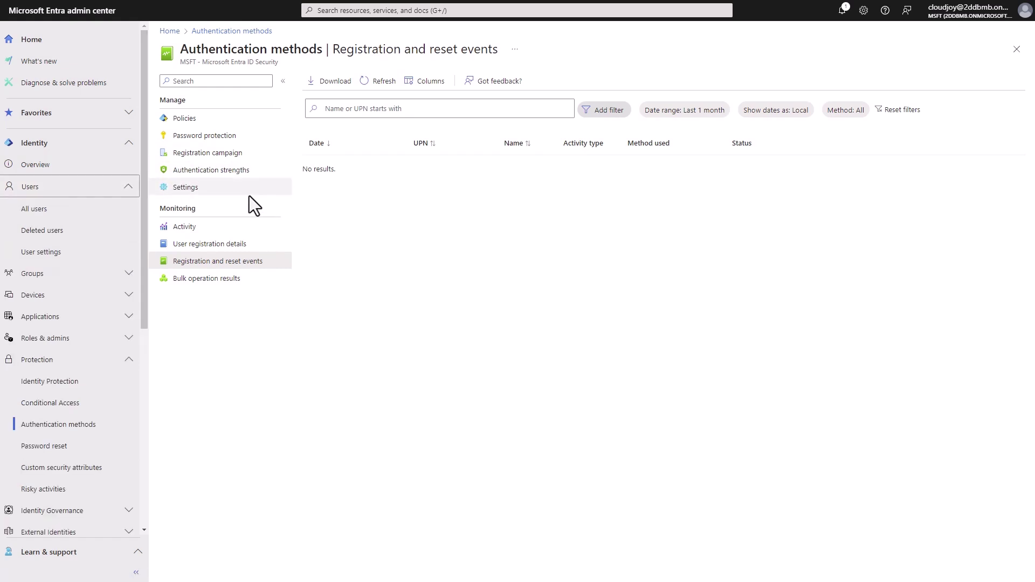
Step: Review the empty bulk operation results, then return to the authentication methods Policies list
left_click(231, 280)
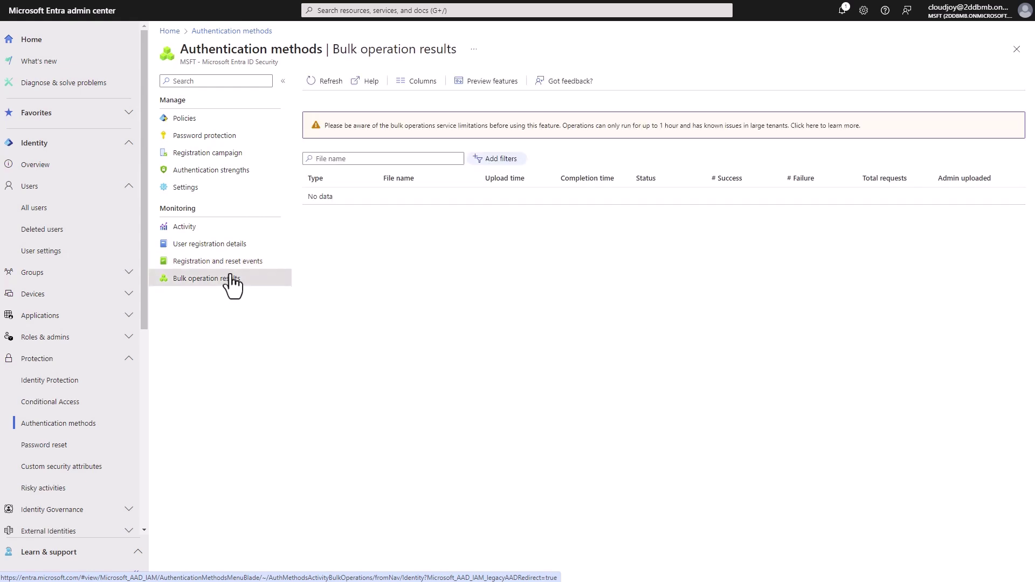
left_click(210, 120)
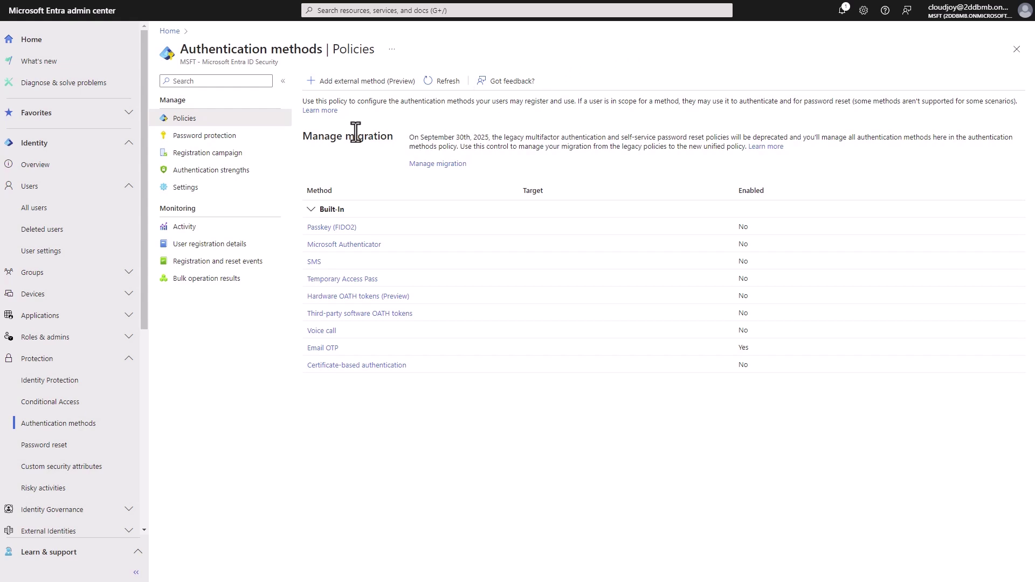
left_click_drag(301, 135, 799, 150)
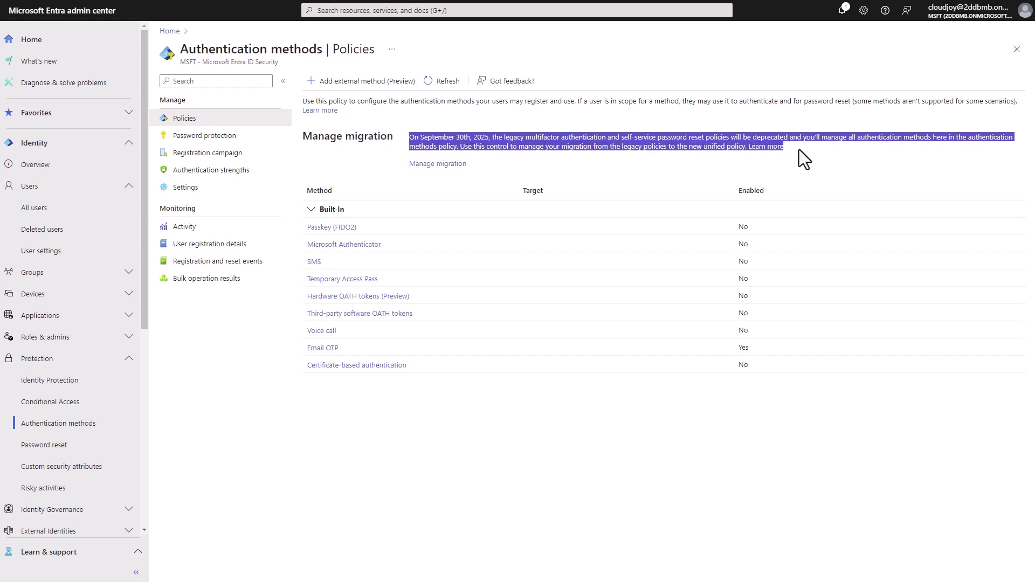
left_click(799, 150)
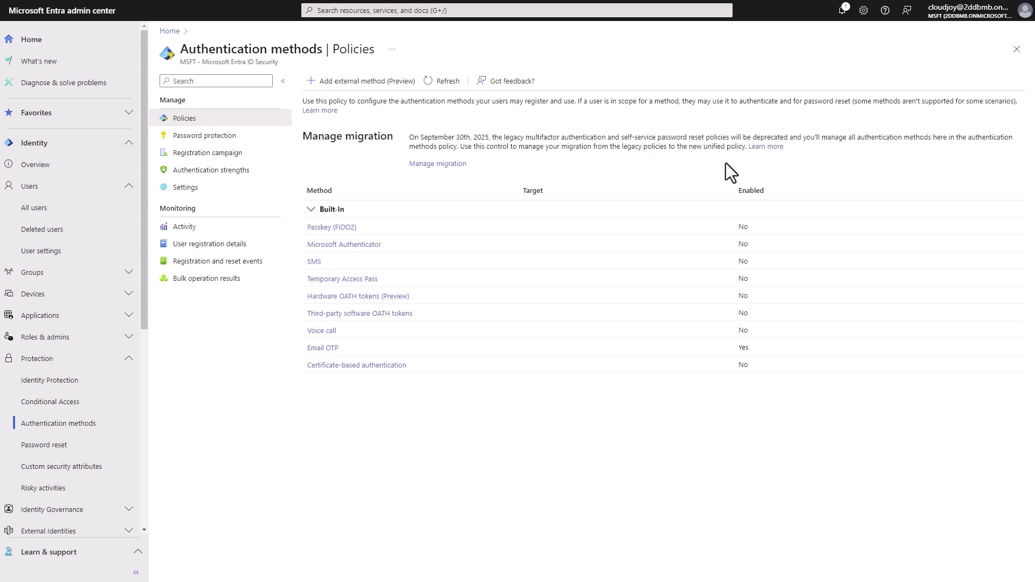
left_click(454, 164)
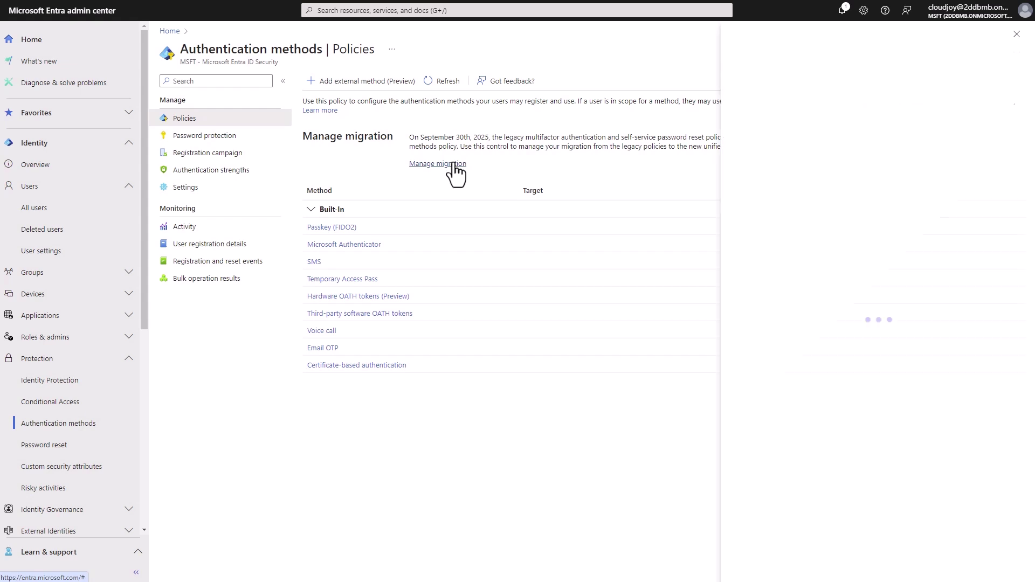
left_click(1016, 34)
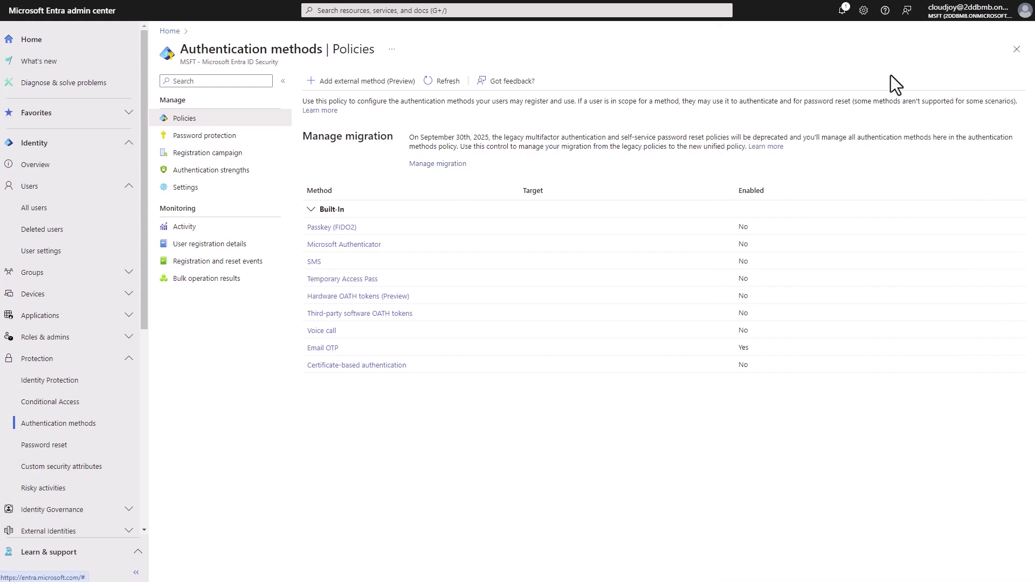